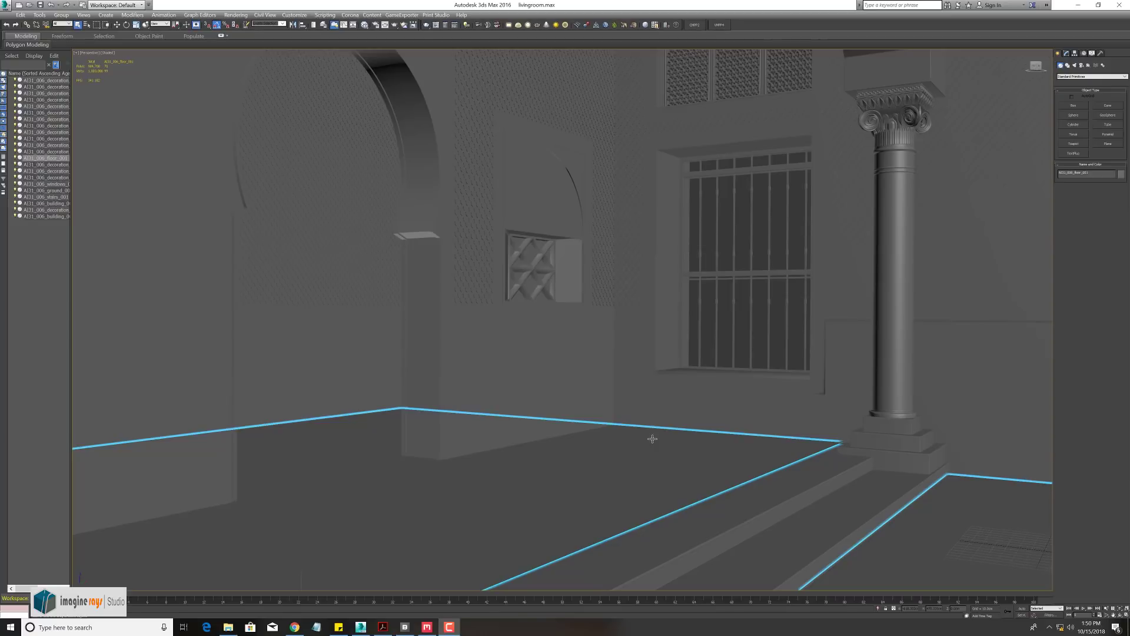
Switch to Quixel Mixer and look over the Broken Tiles mix and its layer stack
mouse_move(427, 627)
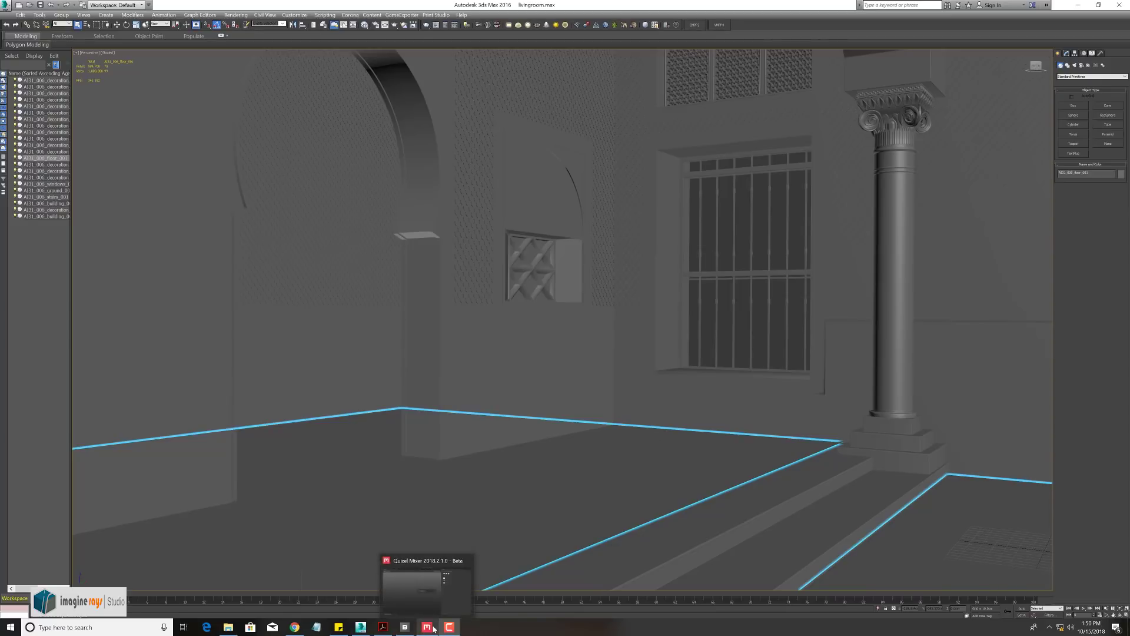
click(421, 574)
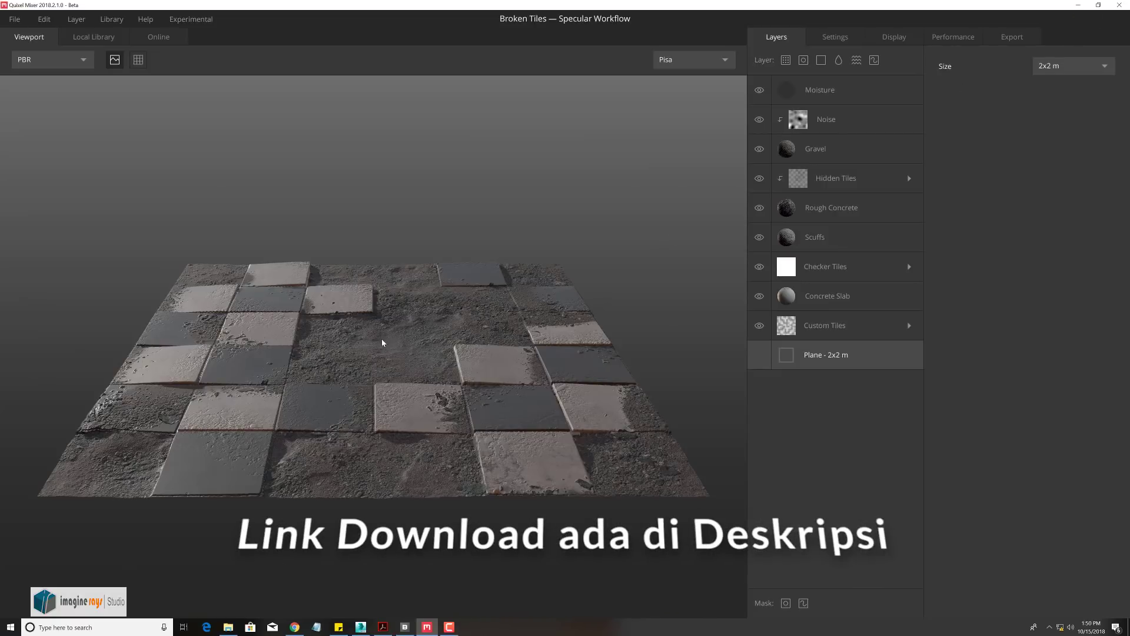
click(1081, 9)
Switch to Quixel Bridge and try to export the Scatter Rock Granite asset
click(405, 627)
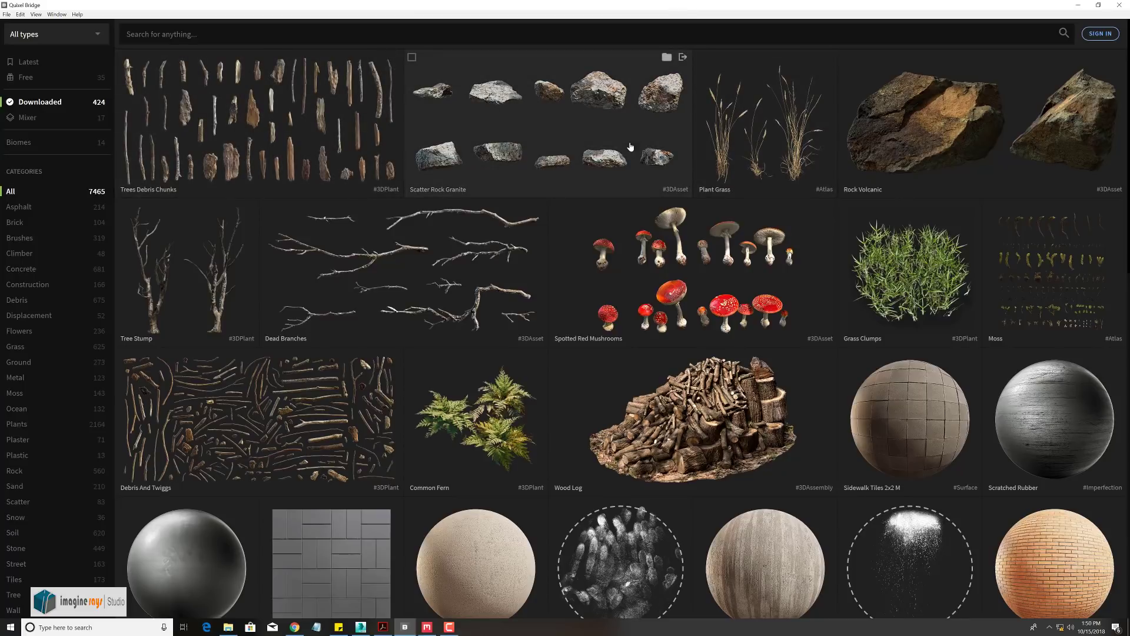
click(683, 57)
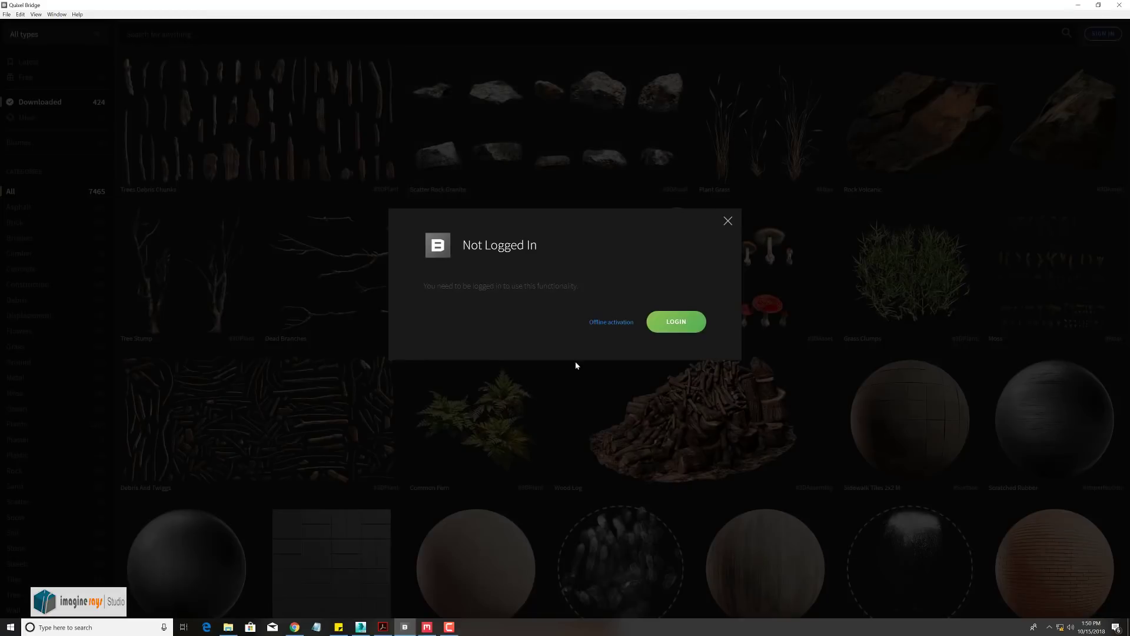
click(728, 221)
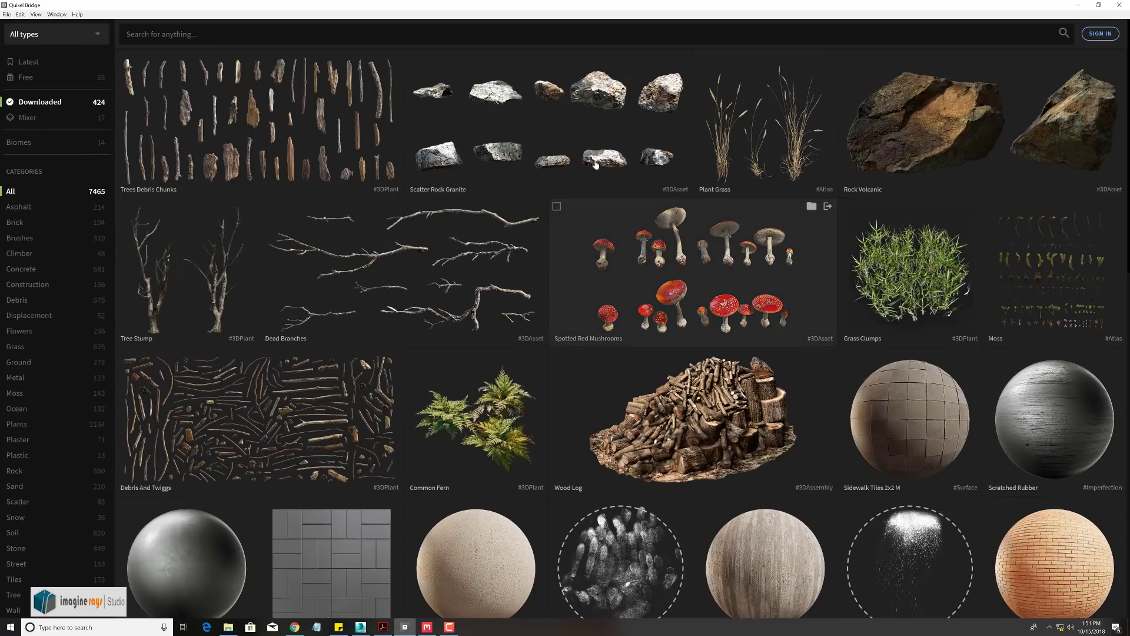
Browse the downloaded Megascans assets, from the 3D plants and brushes down to the atlases and surfaces
scroll(459, 412, down, 3)
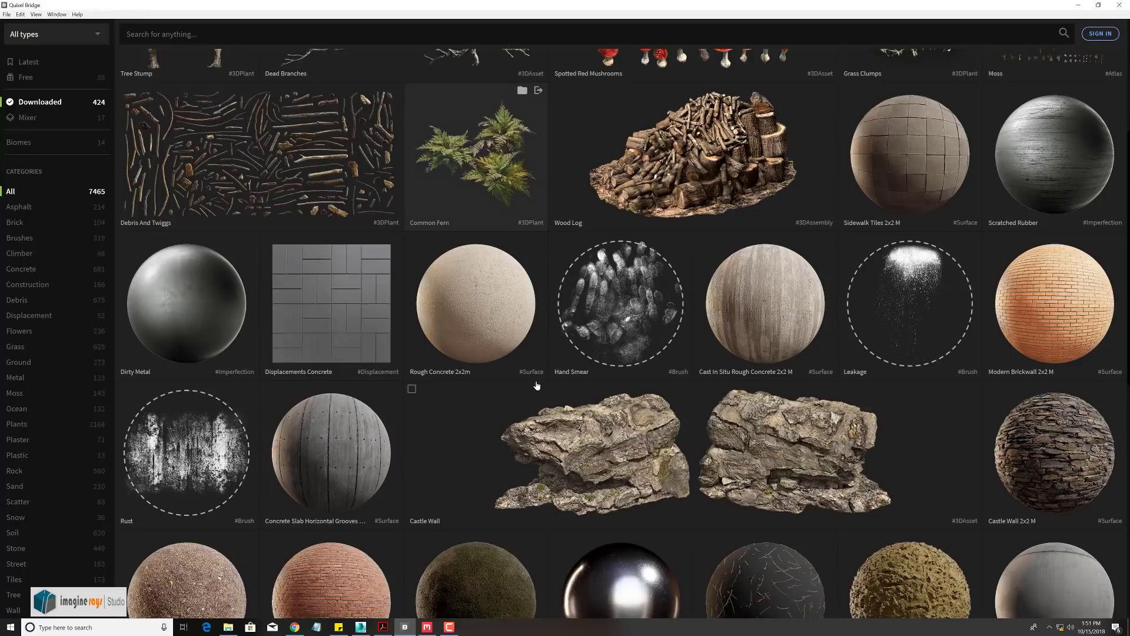
scroll(687, 300, down, 6)
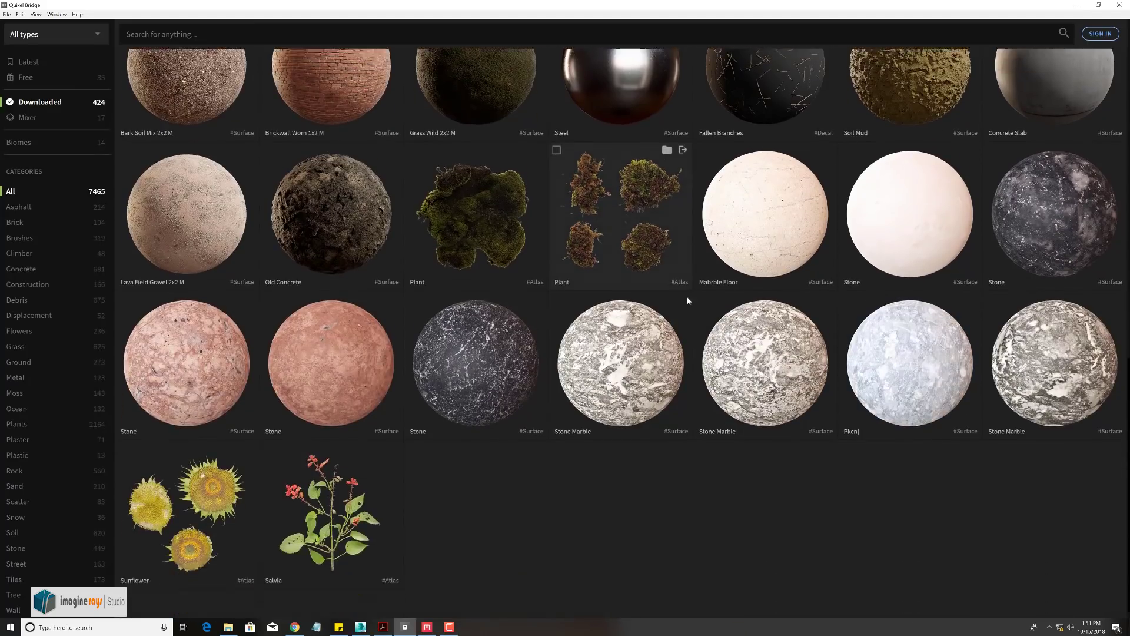
scroll(687, 301, down, 3)
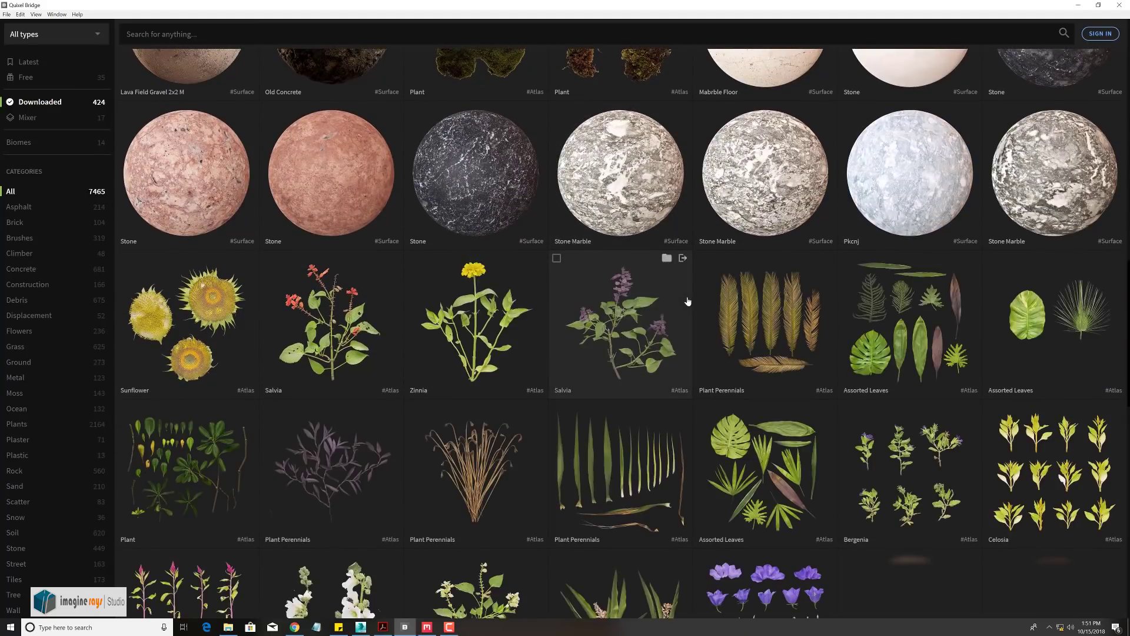
scroll(687, 301, down, 4)
scroll(687, 301, down, 1)
scroll(687, 301, down, 1)
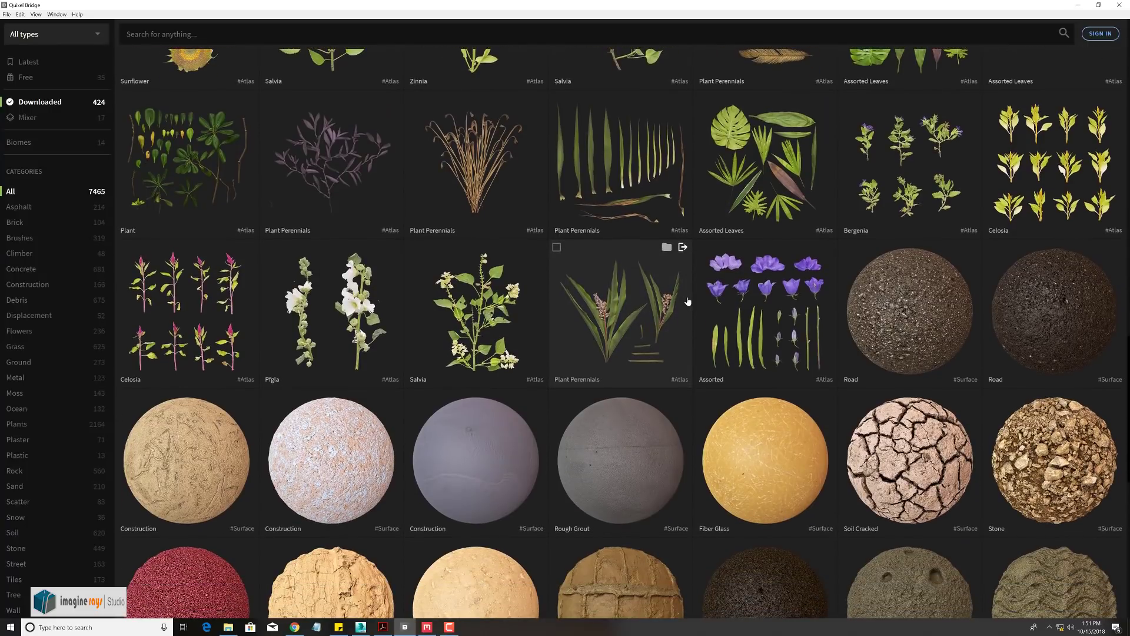
scroll(687, 301, down, 3)
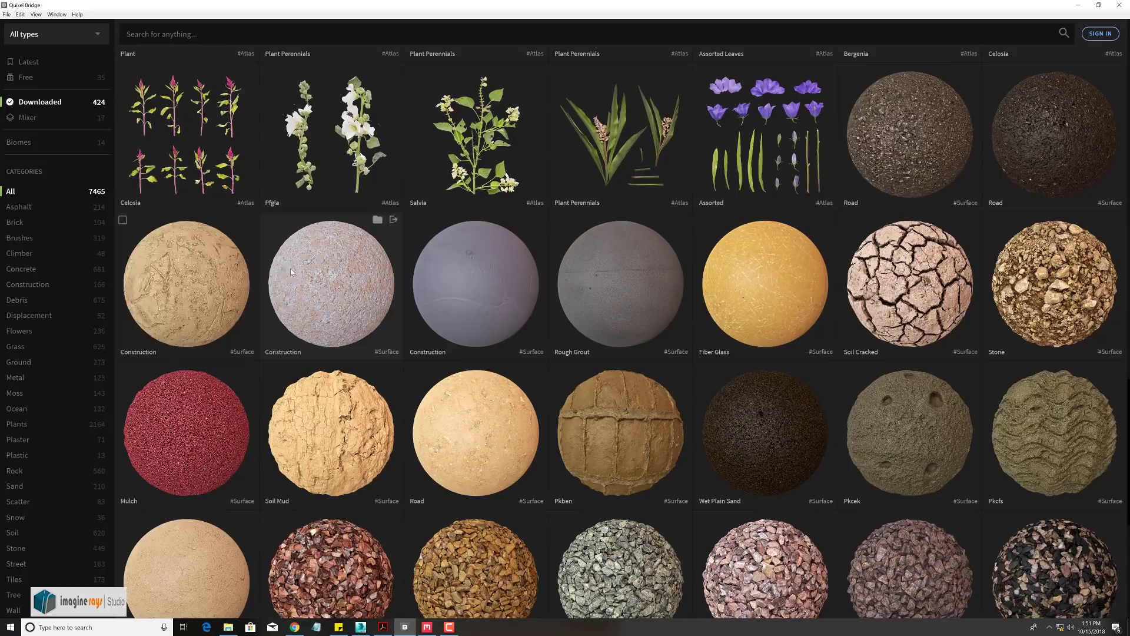
click(1078, 11)
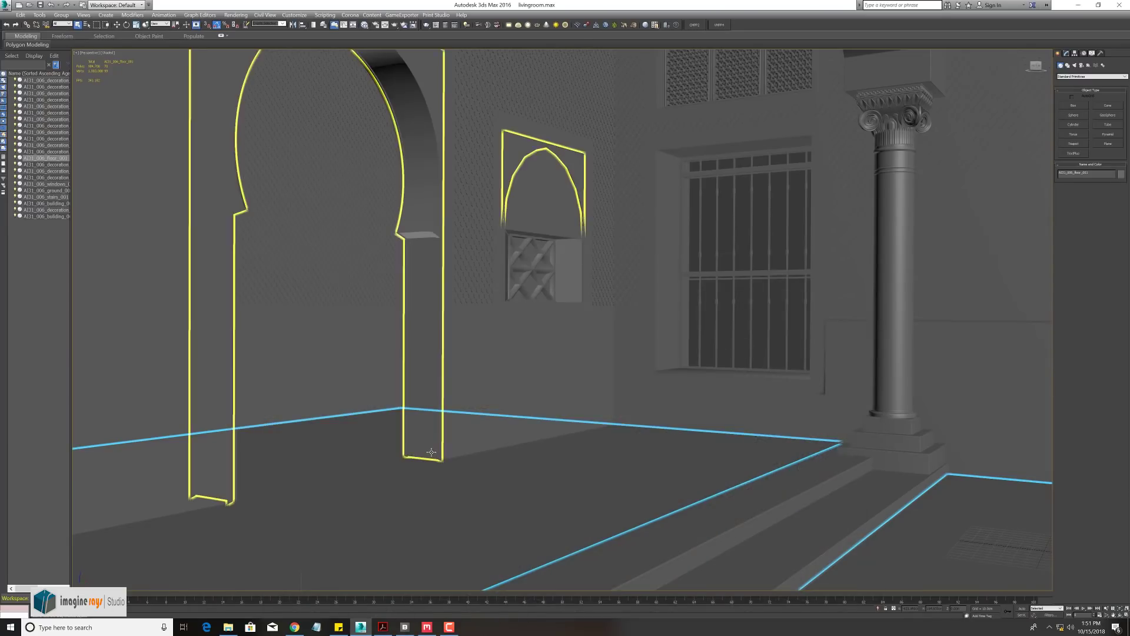
Open the Slate Material Editor in 3ds Max, expand its Sample Slots, and reduce it to a smaller window before minimizing it
key(m)
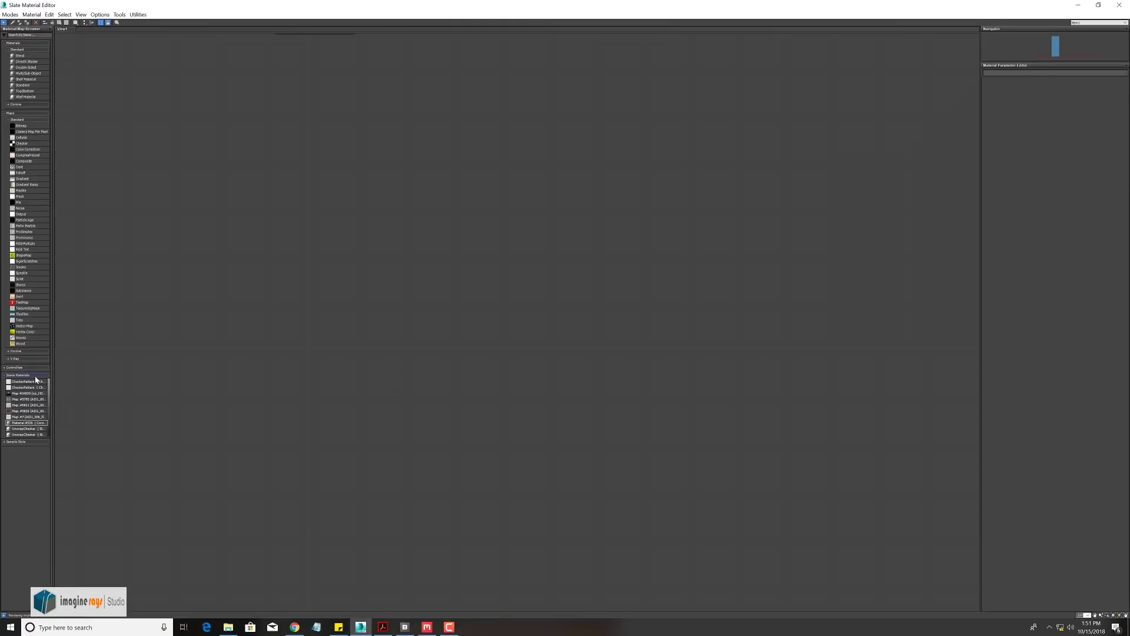
click(24, 441)
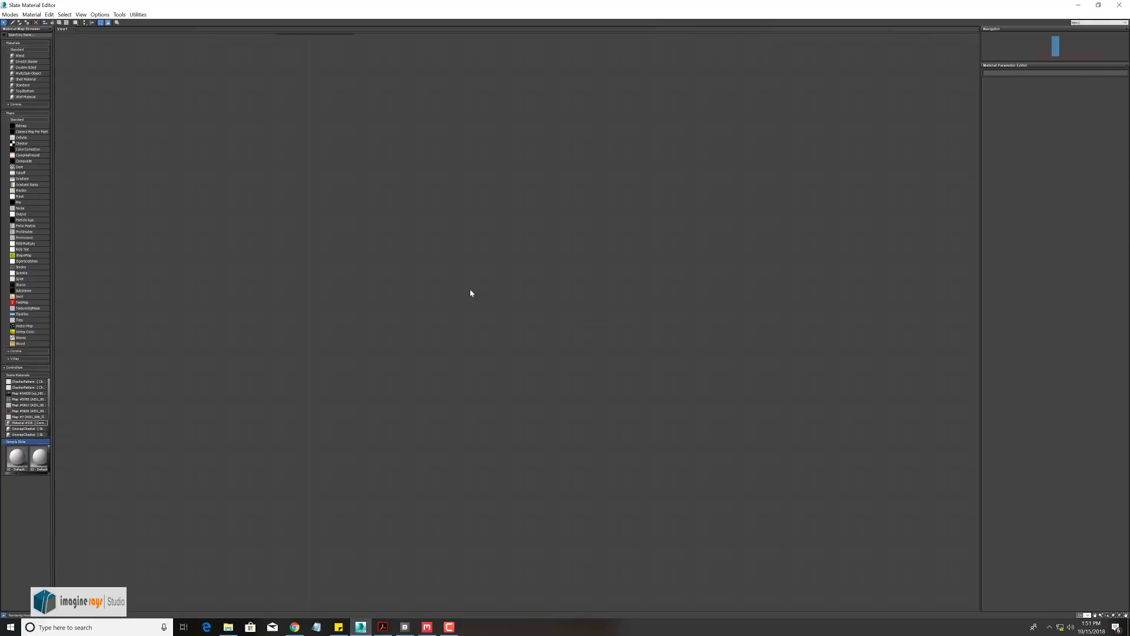
click(1099, 5)
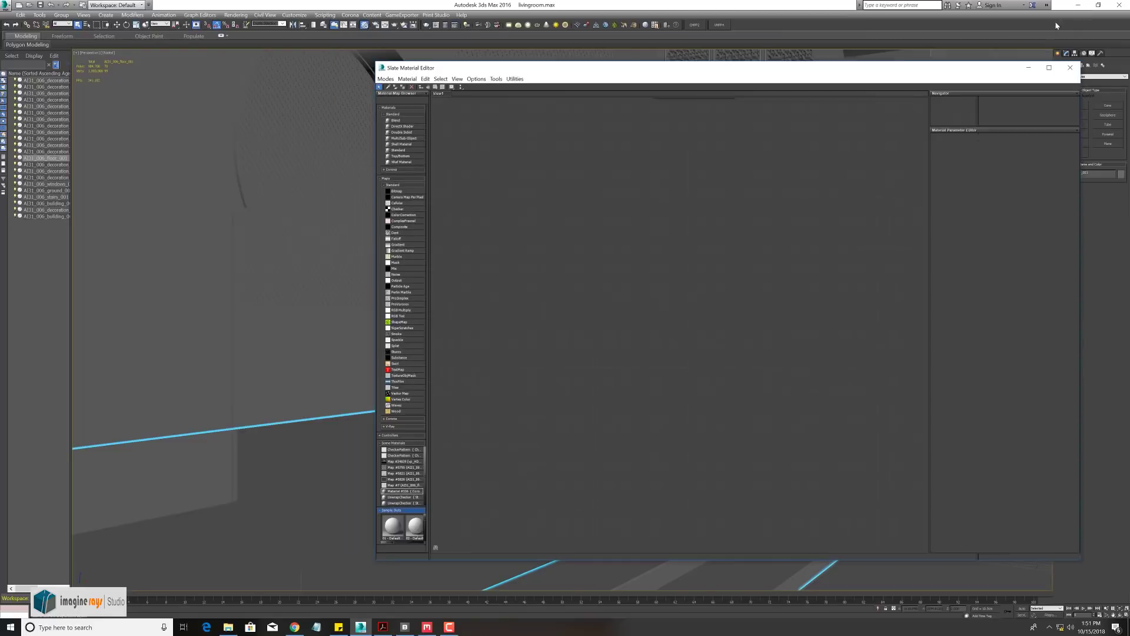
drag(704, 91, 514, 101)
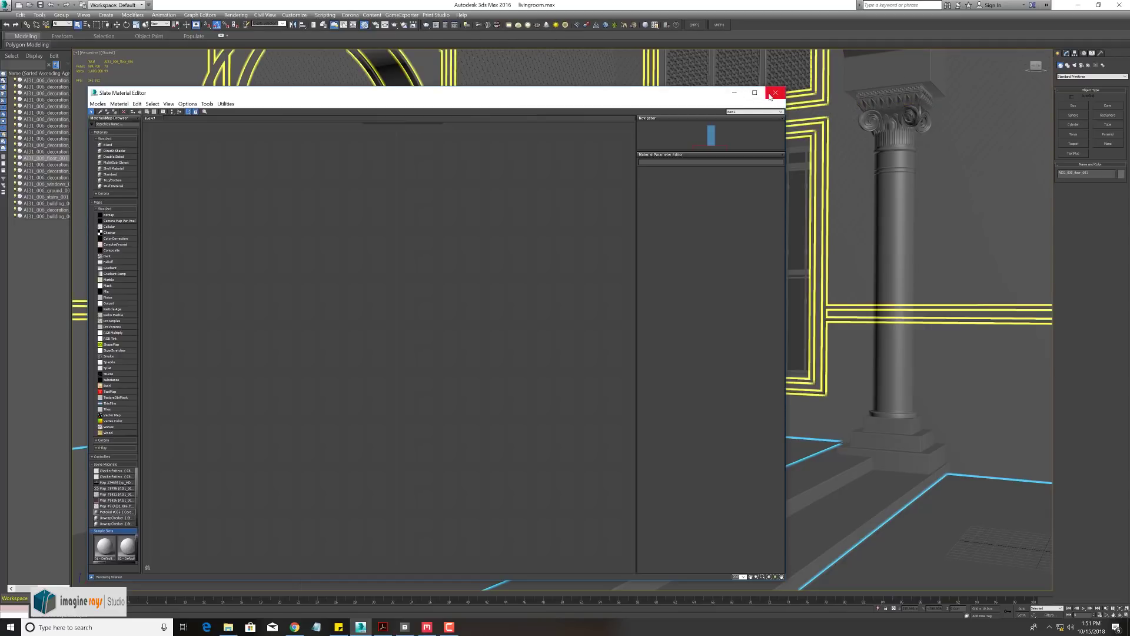
click(735, 95)
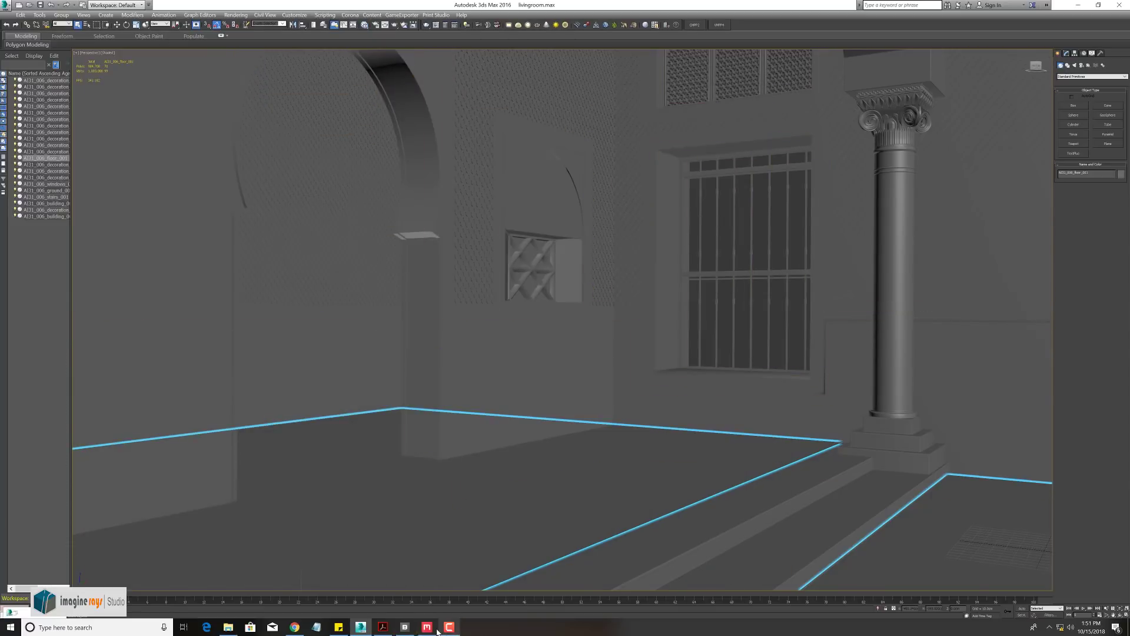
Switch to Chrome and review the Quixel Mixer and Megascans Bridge entries on the Megascans apps page
click(295, 627)
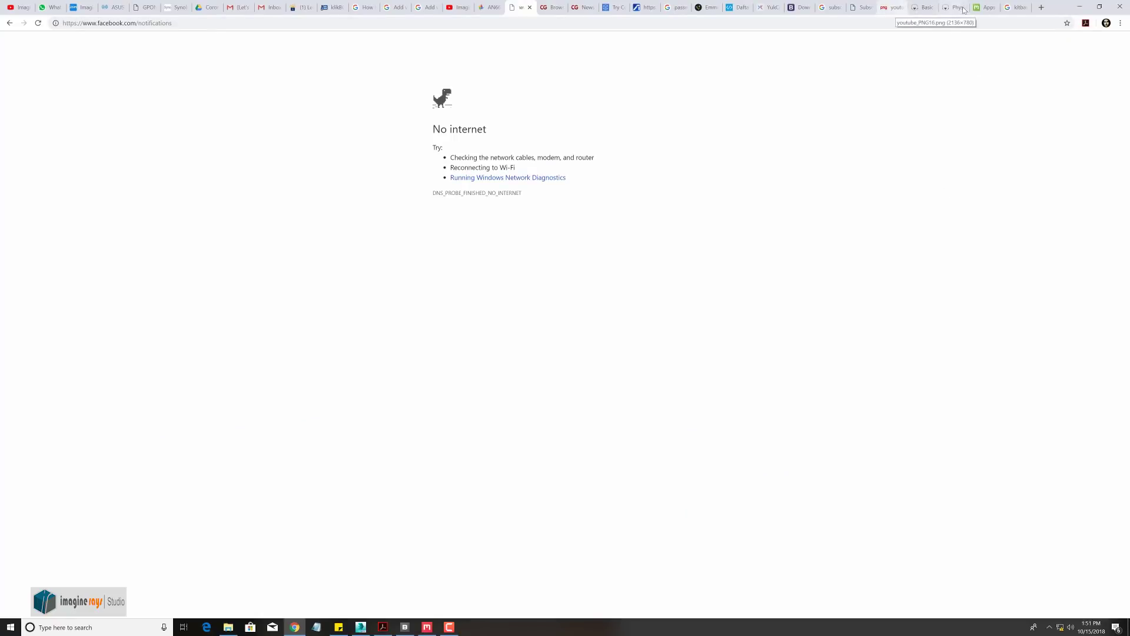
click(986, 7)
scroll(510, 223, up, 5)
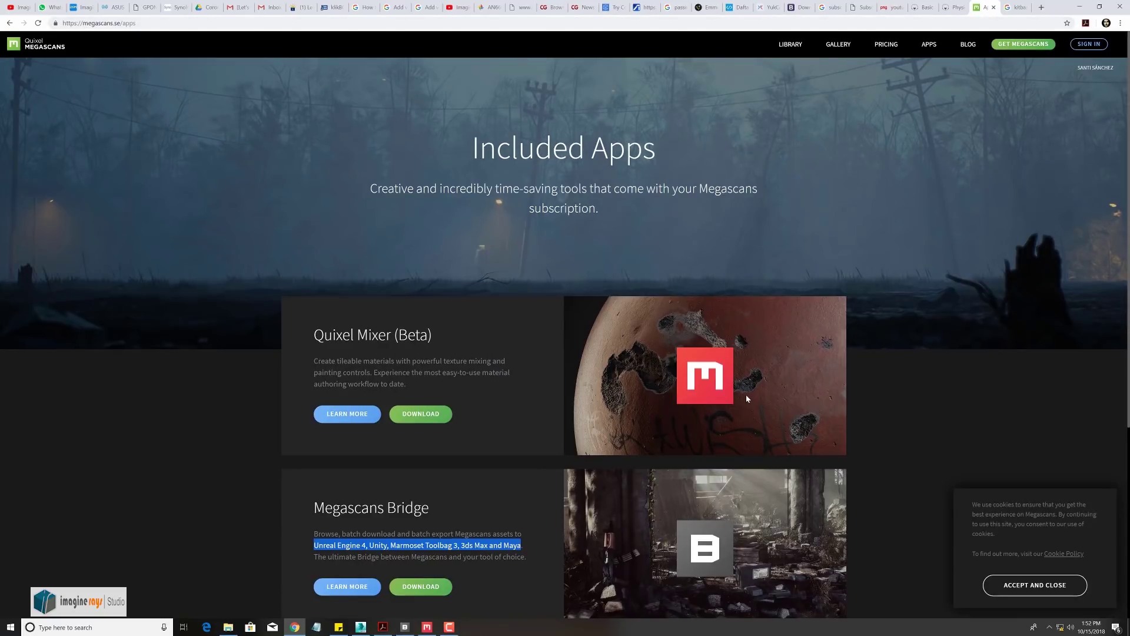
scroll(666, 381, down, 2)
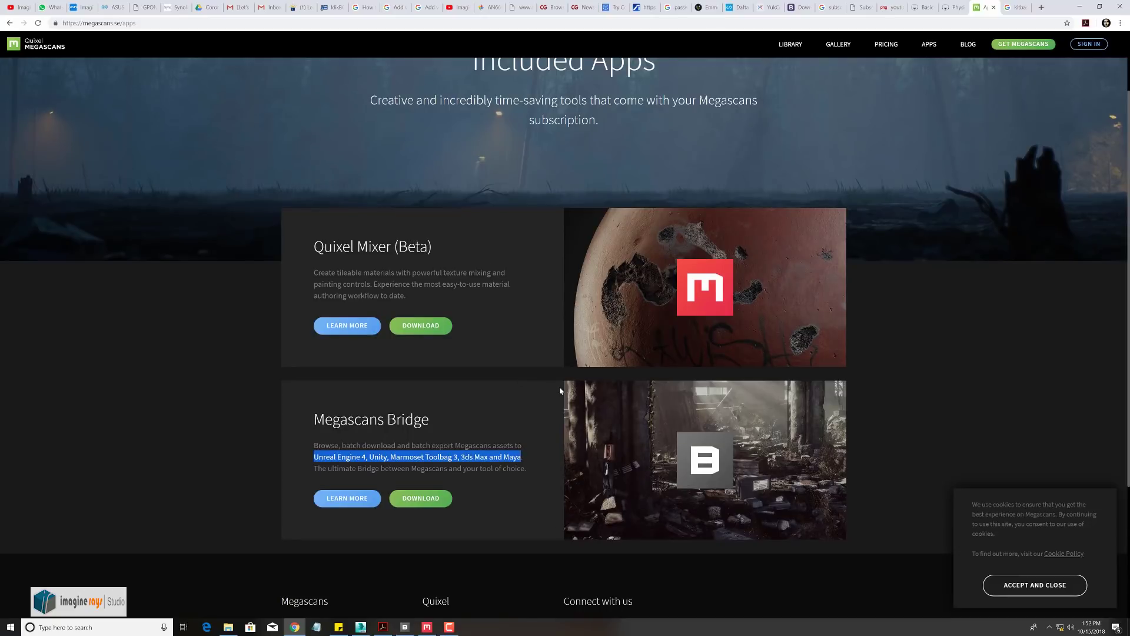
scroll(560, 391, down, 1)
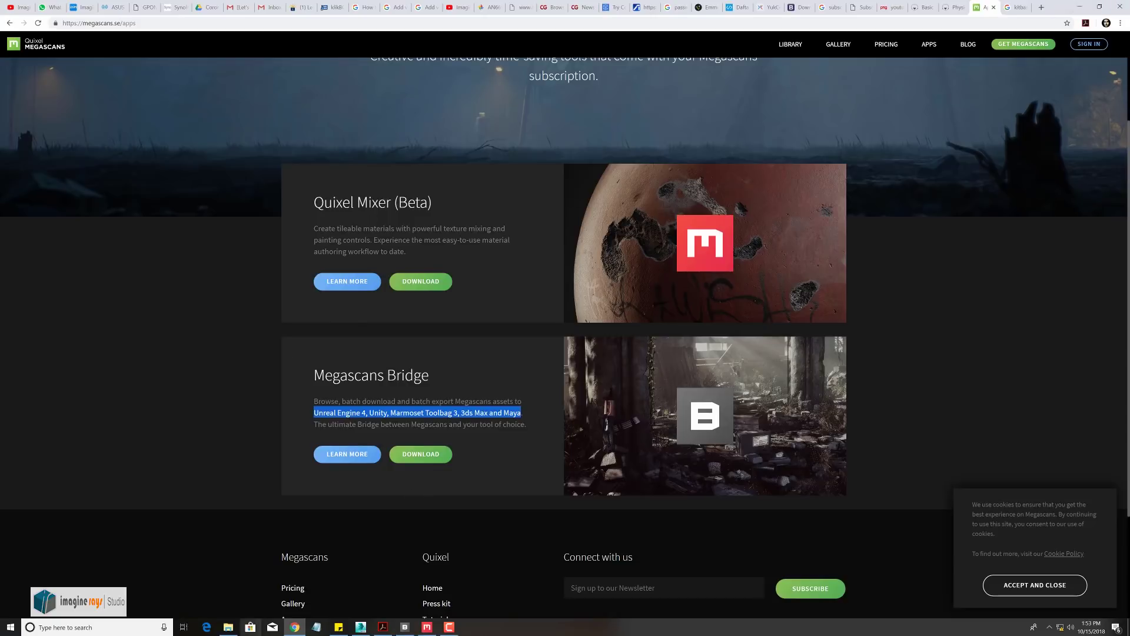
Switch to File Explorer and check the Startup subfolder of the 3ds Max 2016 scripts folder
click(229, 627)
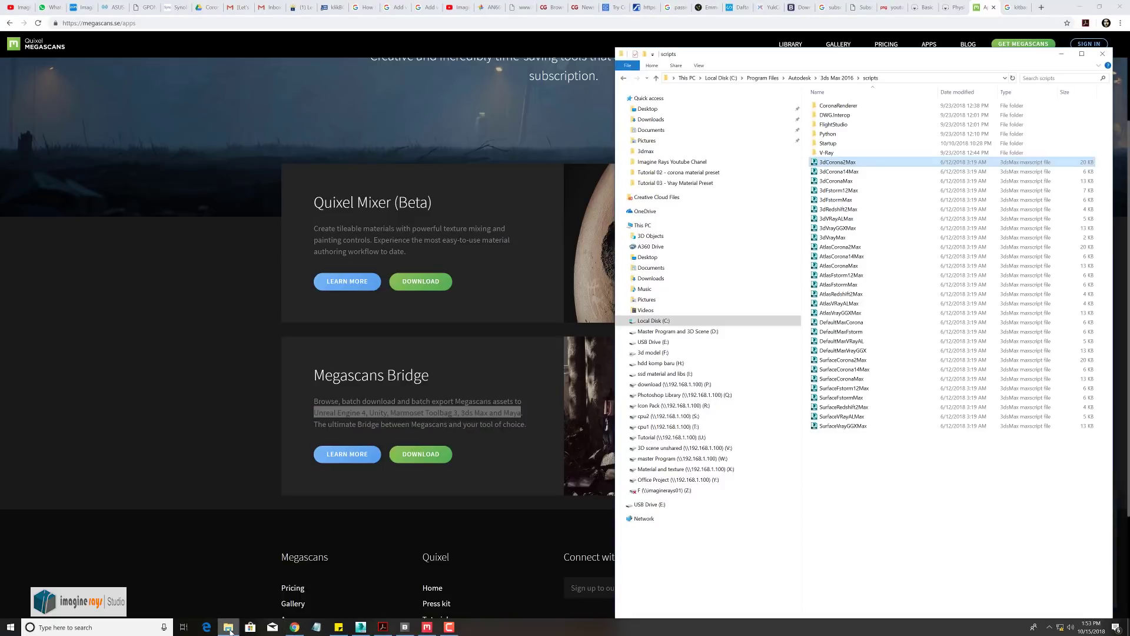
double_click(840, 144)
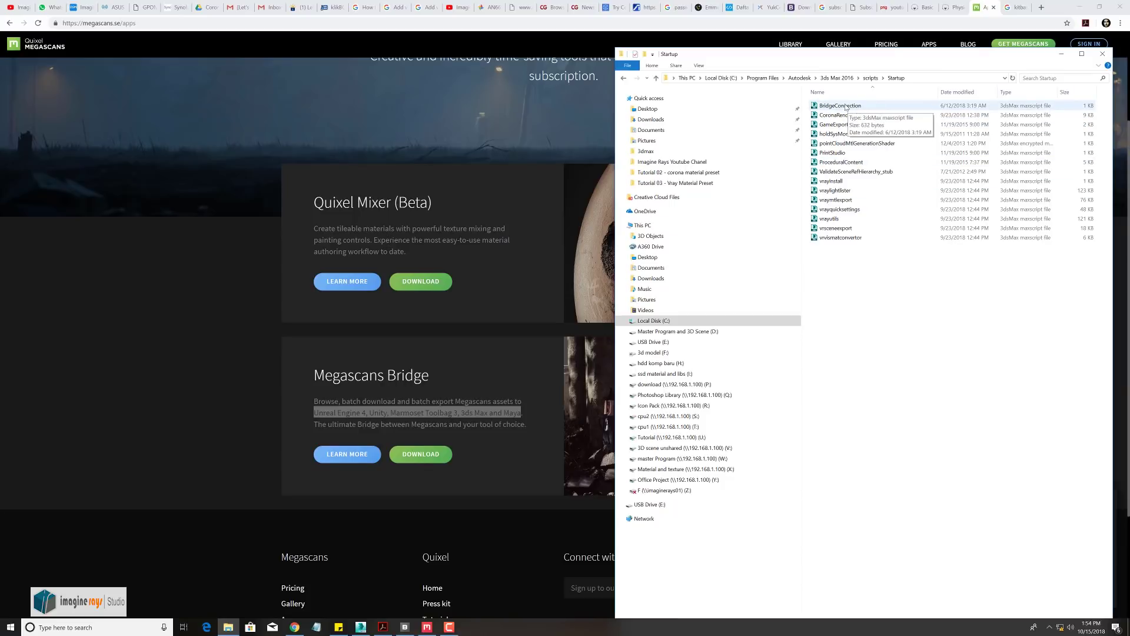
click(871, 78)
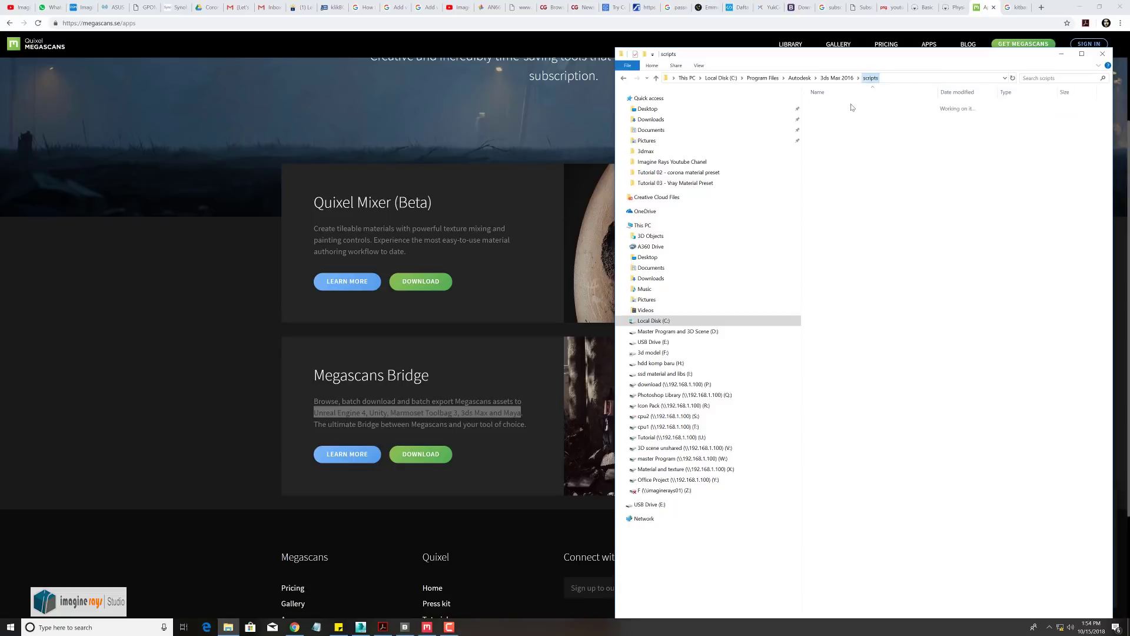
Point out the Bridge script files from 3dCorona2Max to SurfaceVrayGGXMax by selecting them in the scripts folder
drag(909, 510, 827, 167)
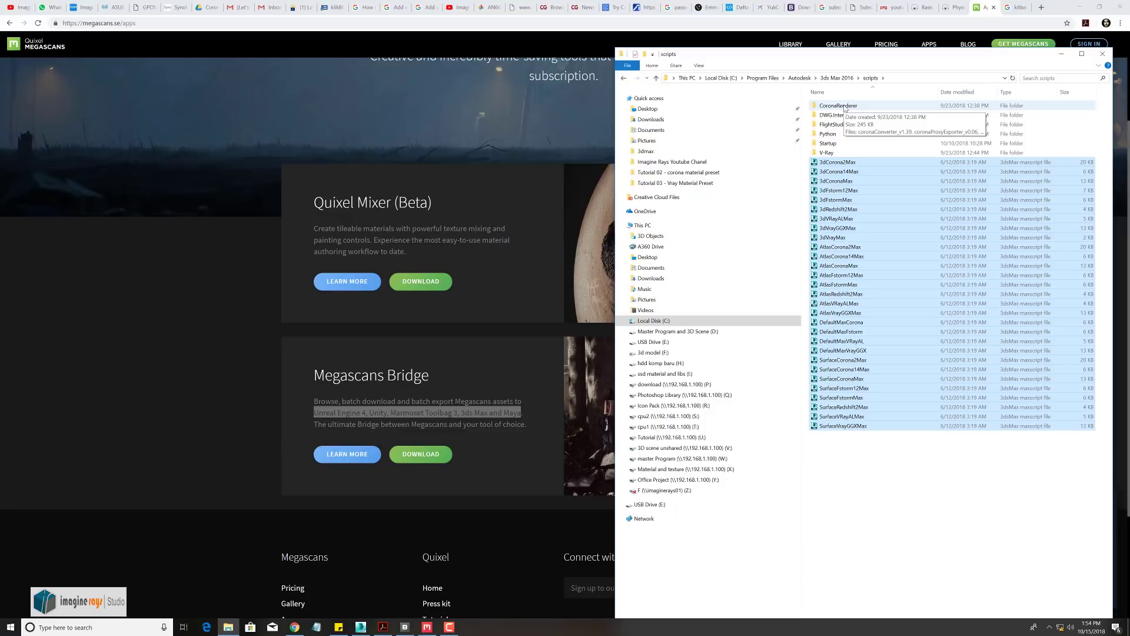
click(841, 166)
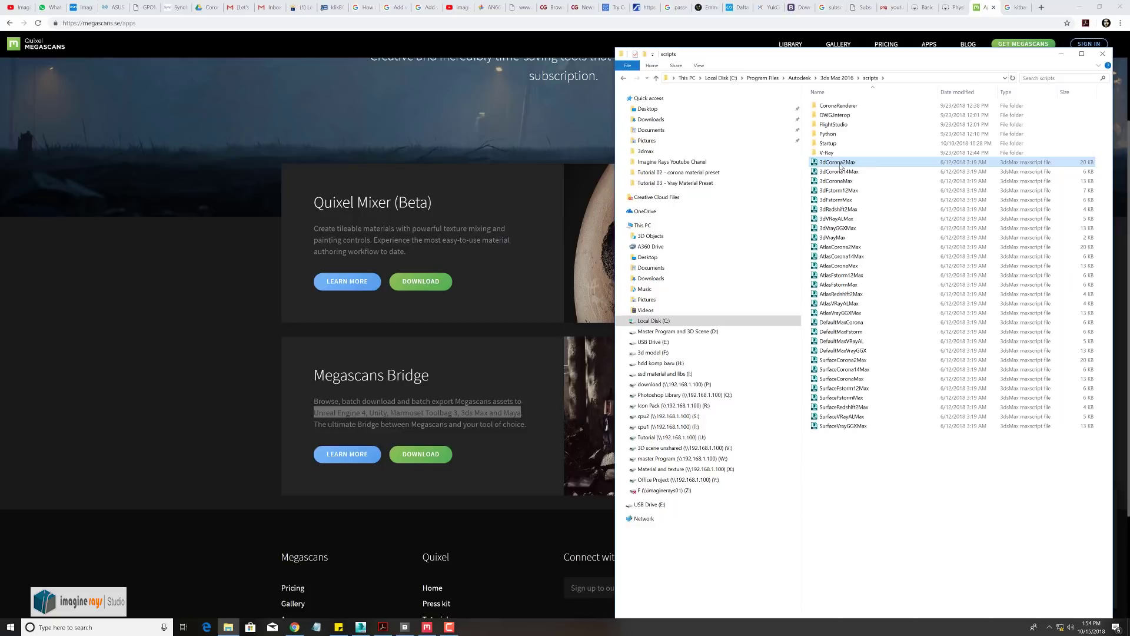
click(842, 389)
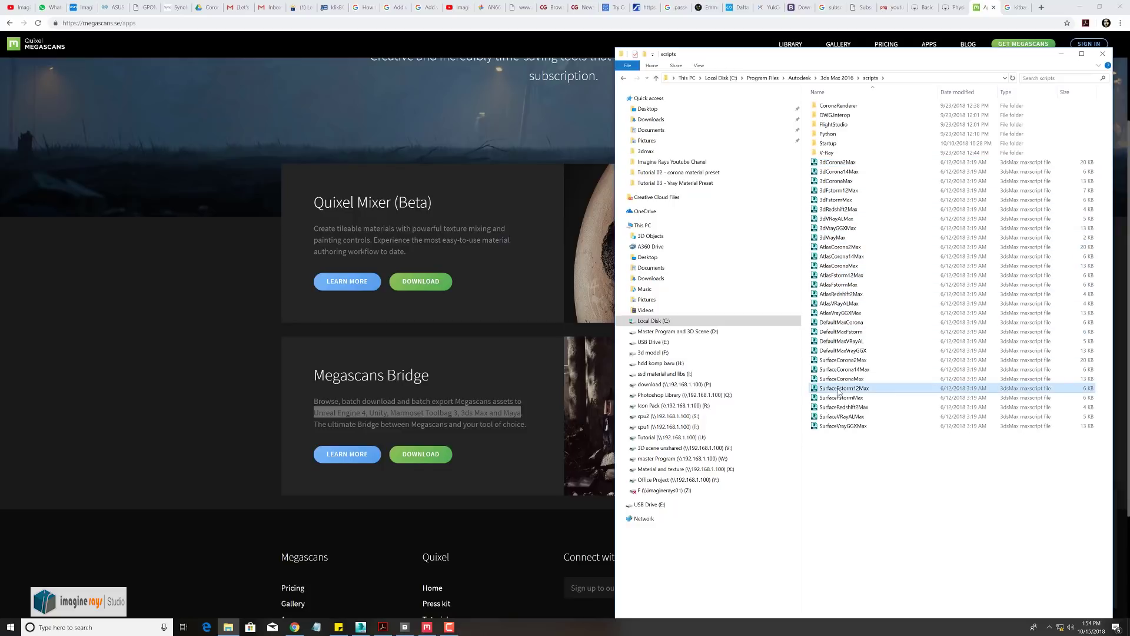
click(858, 361)
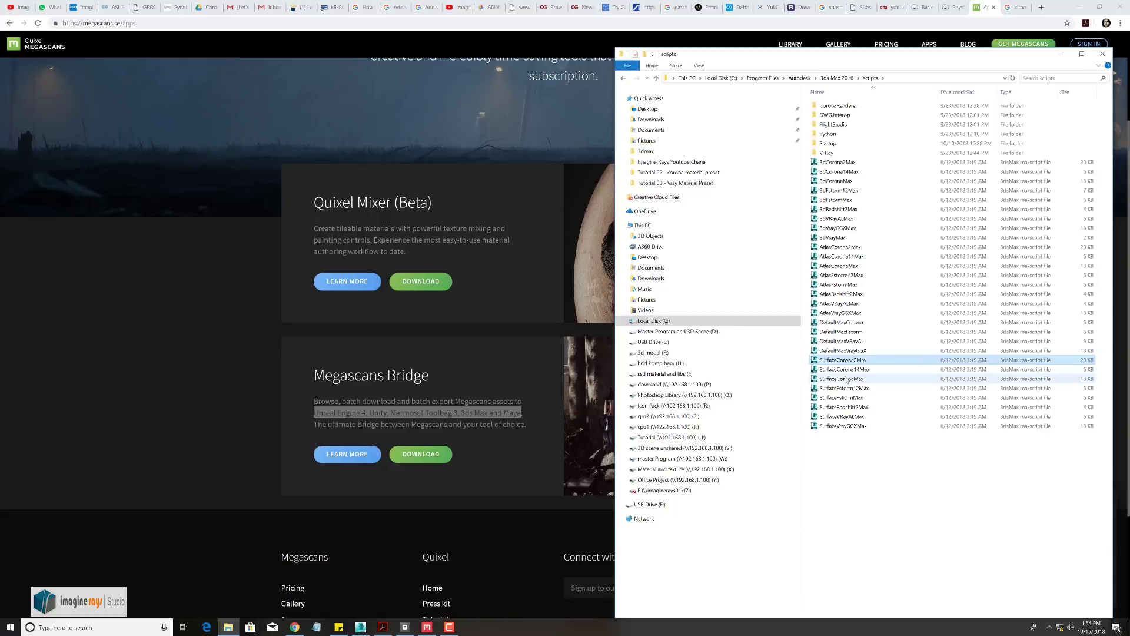
click(890, 475)
drag(890, 476, 832, 156)
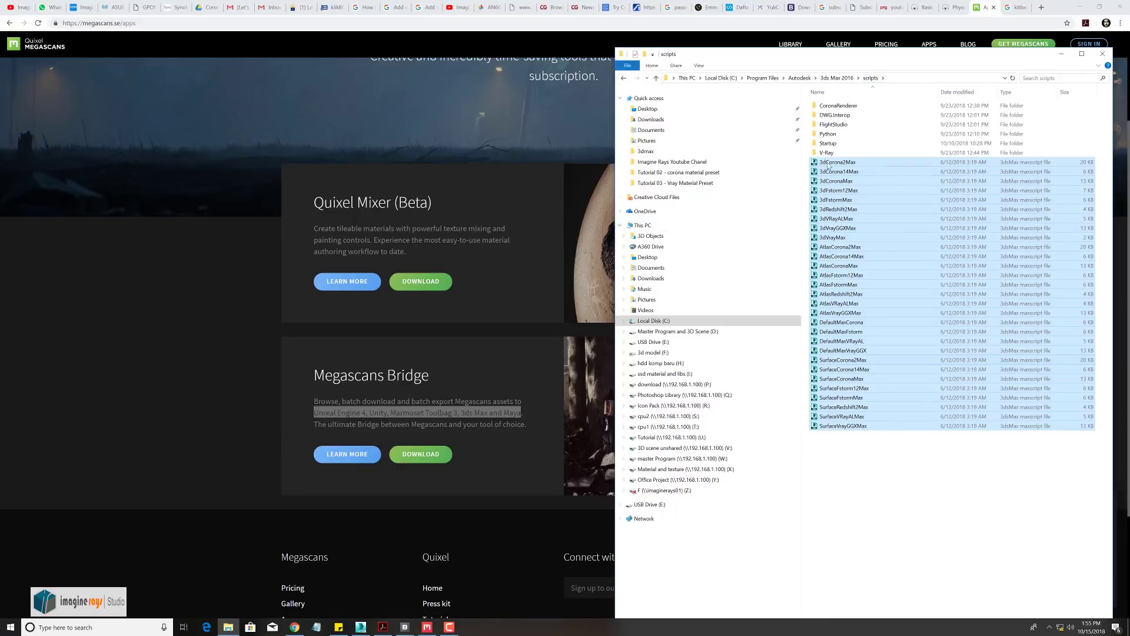
Locate the BridgeConnection script in the Startup subfolder and put the file window away
click(836, 145)
double_click(837, 145)
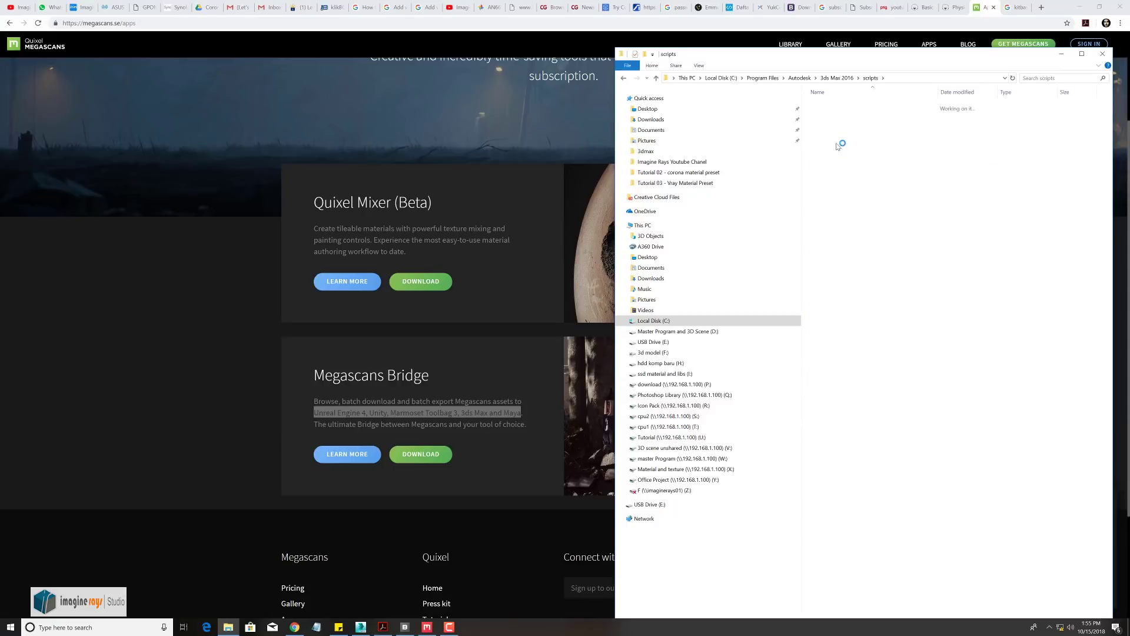
click(862, 105)
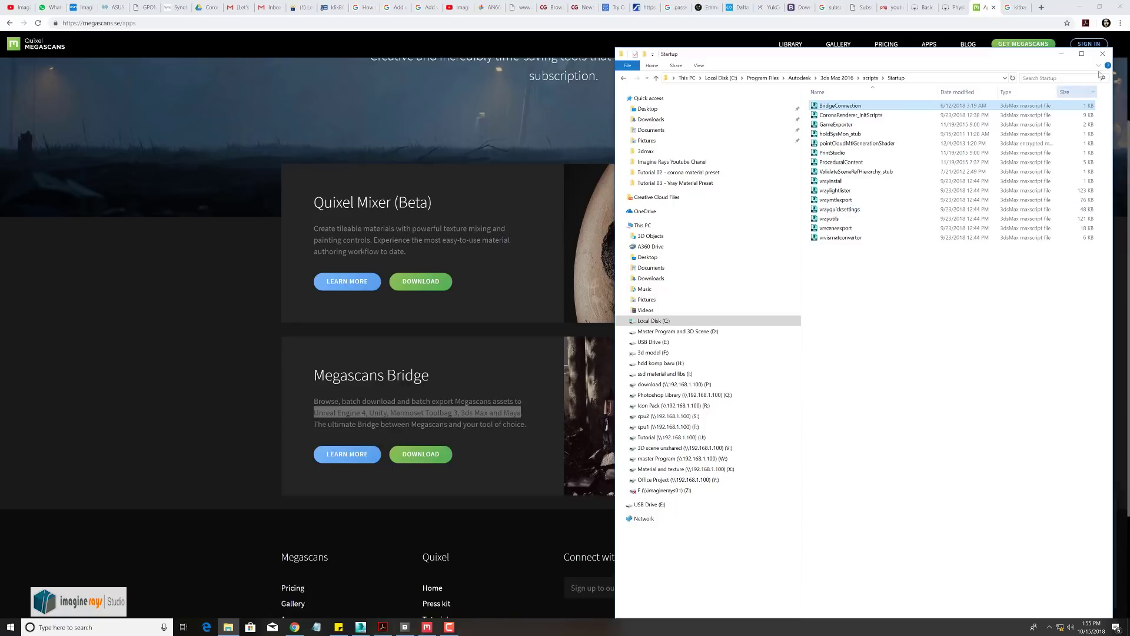
click(1063, 53)
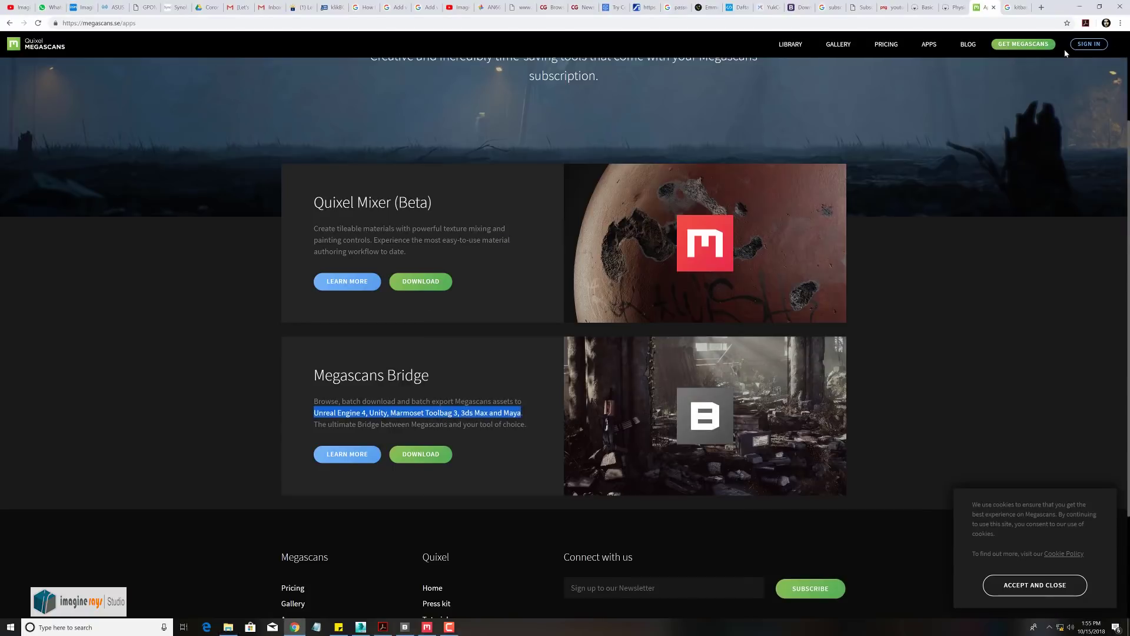
Return to the living room scene in 3ds Max and open the Render Setup window
click(492, 455)
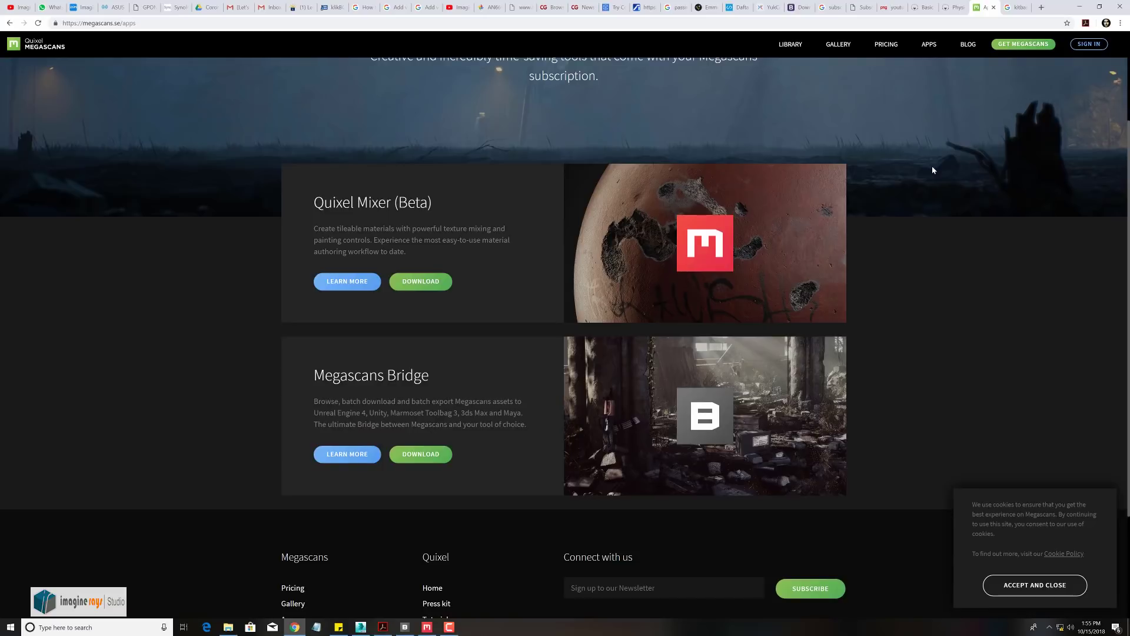
click(1080, 7)
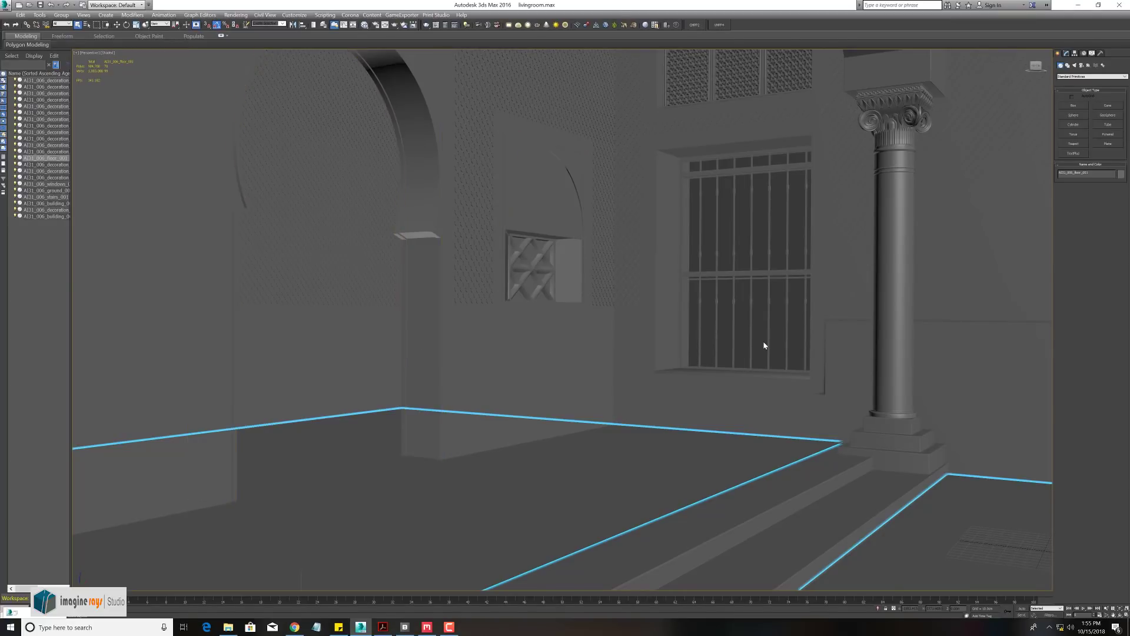
middle_drag(534, 385, 570, 383)
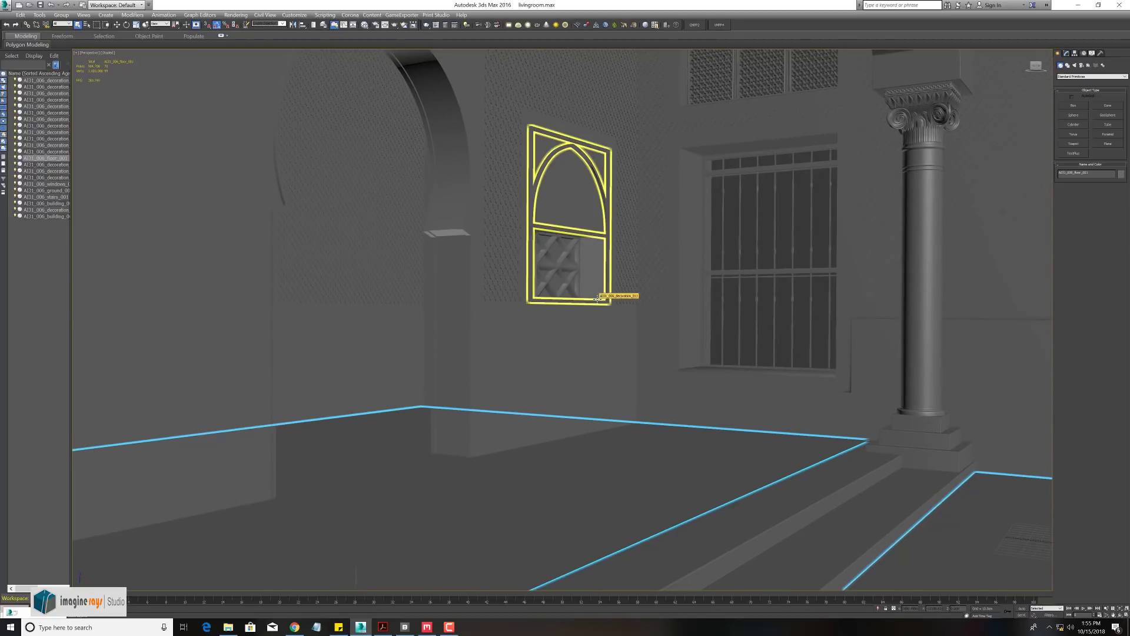
key(F10)
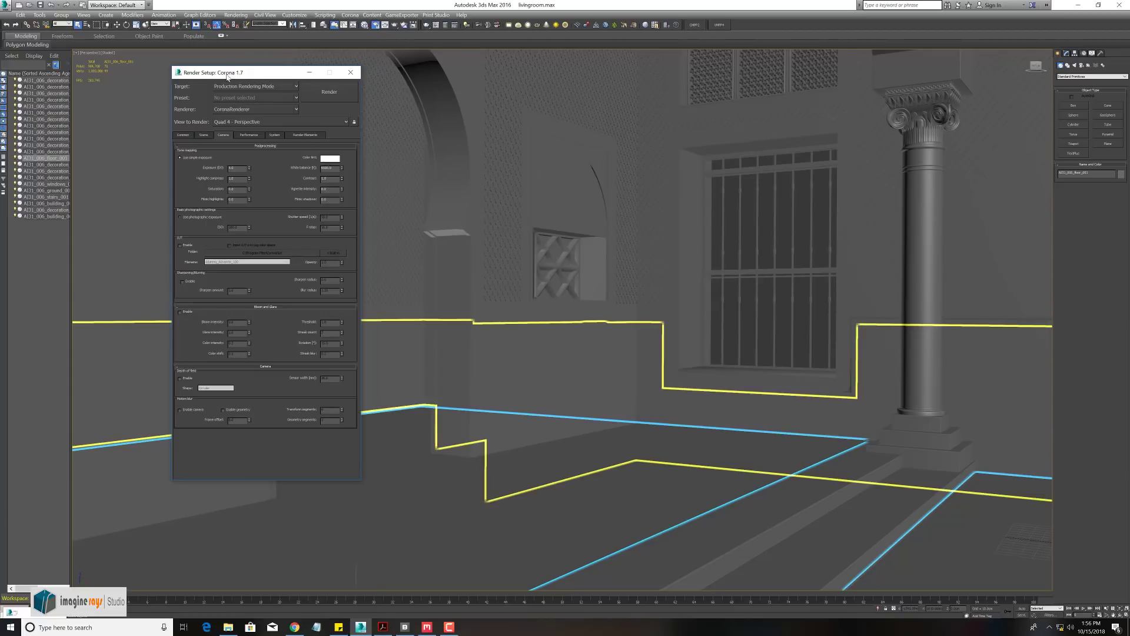
Try Path Tracing as the secondary GI solver in the Corona performance settings and return it to UHD Cache
drag(227, 75, 322, 74)
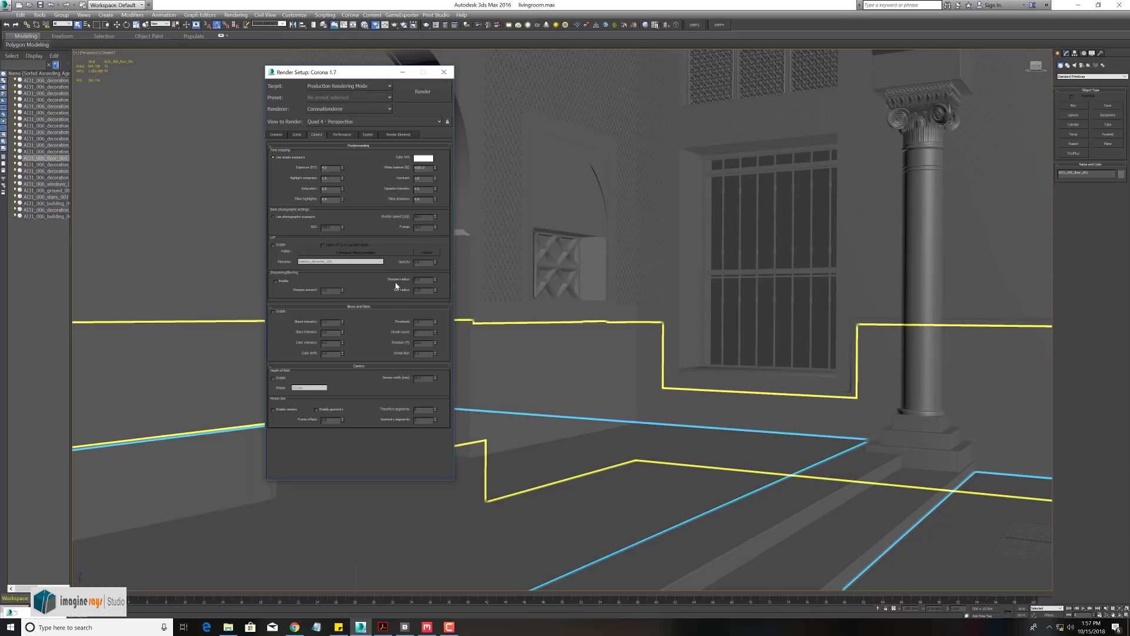
click(347, 136)
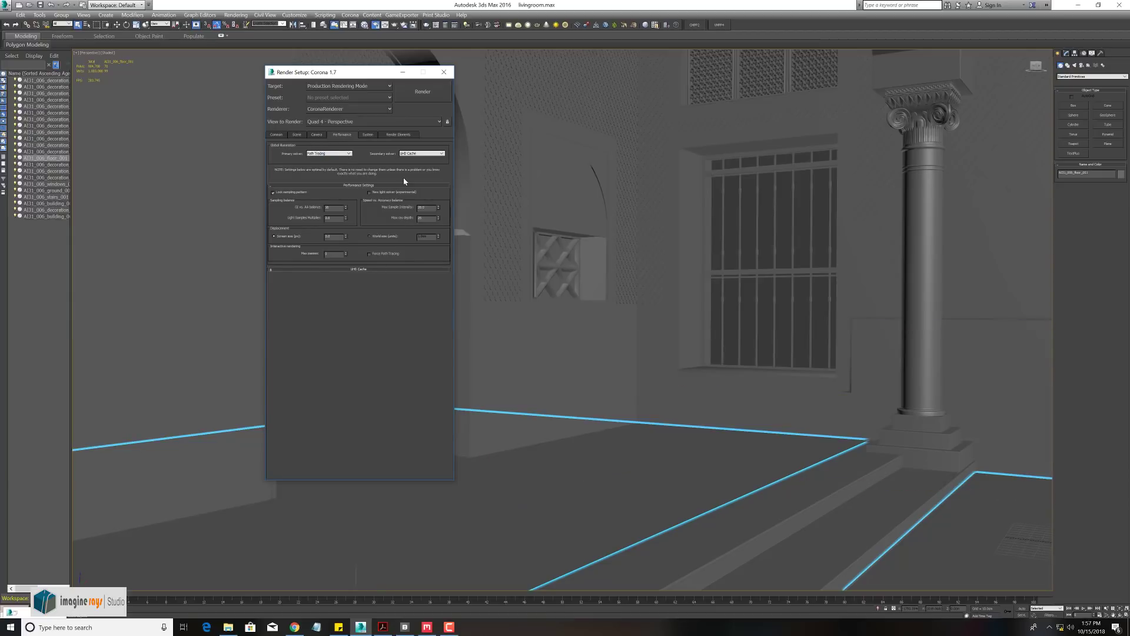
click(419, 154)
click(411, 162)
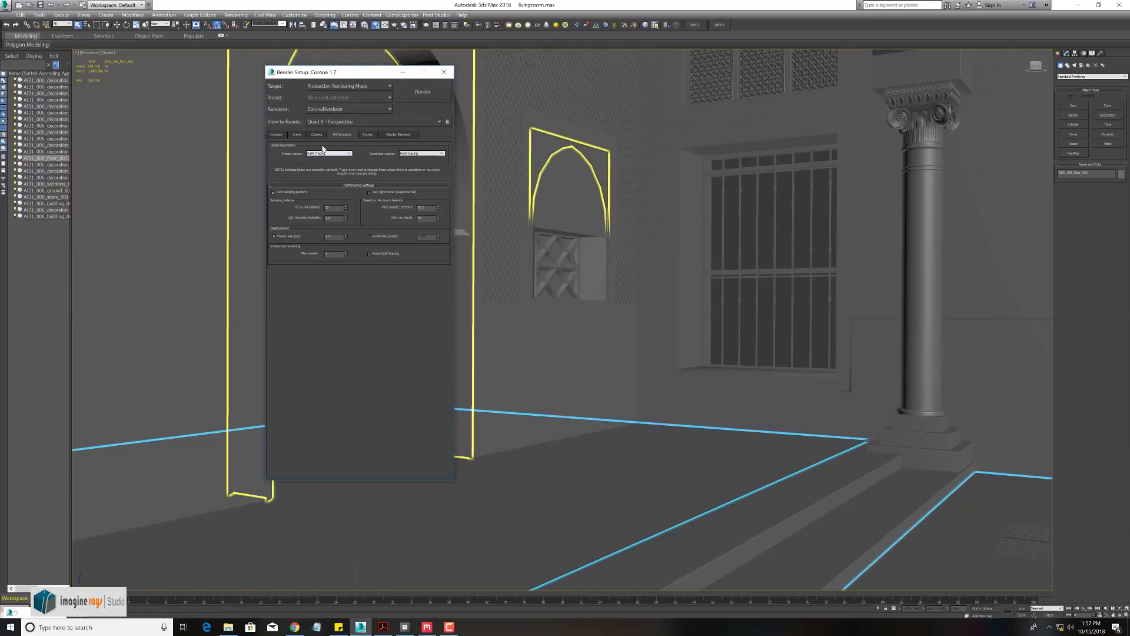
click(403, 155)
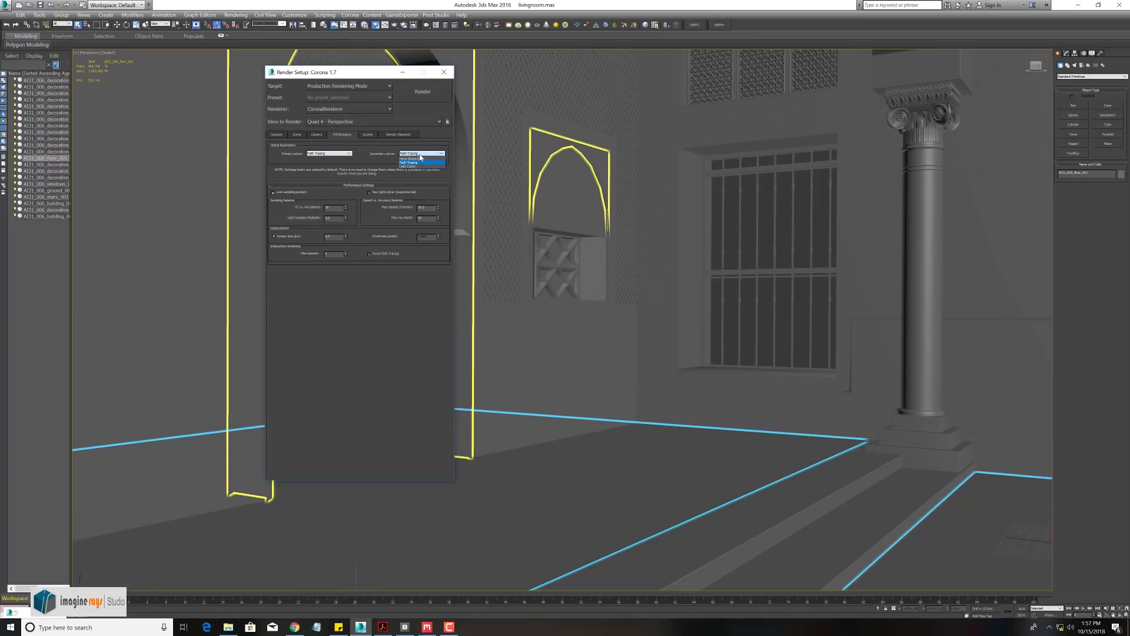
click(414, 167)
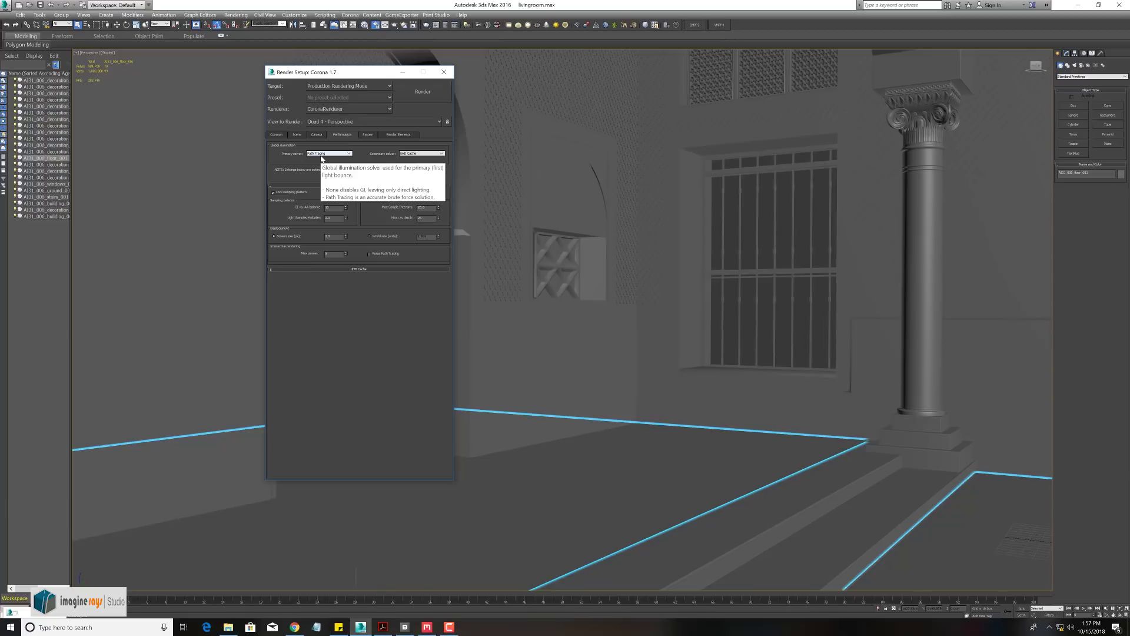
Set the render output width to 1600 in the common parameters and lock the image aspect ratio
click(315, 134)
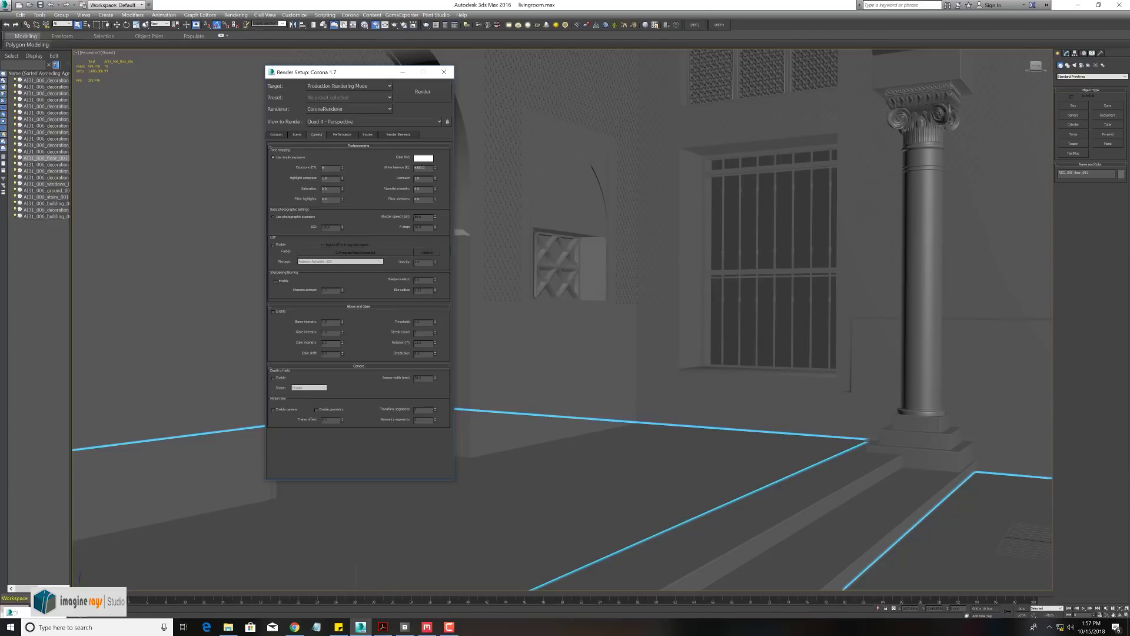
click(299, 135)
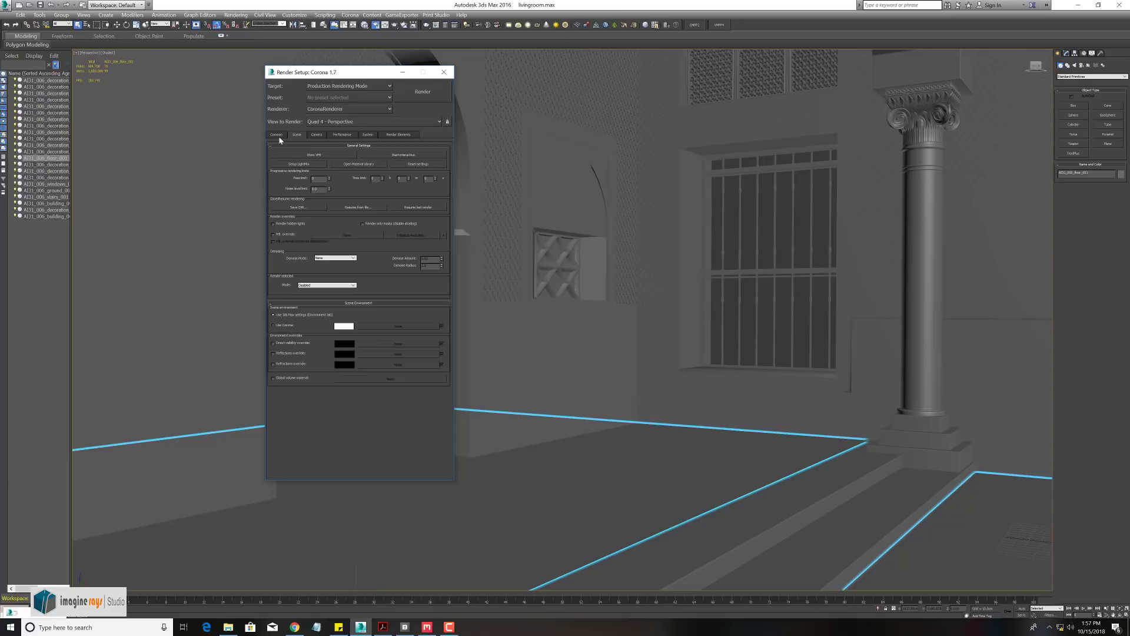
click(277, 136)
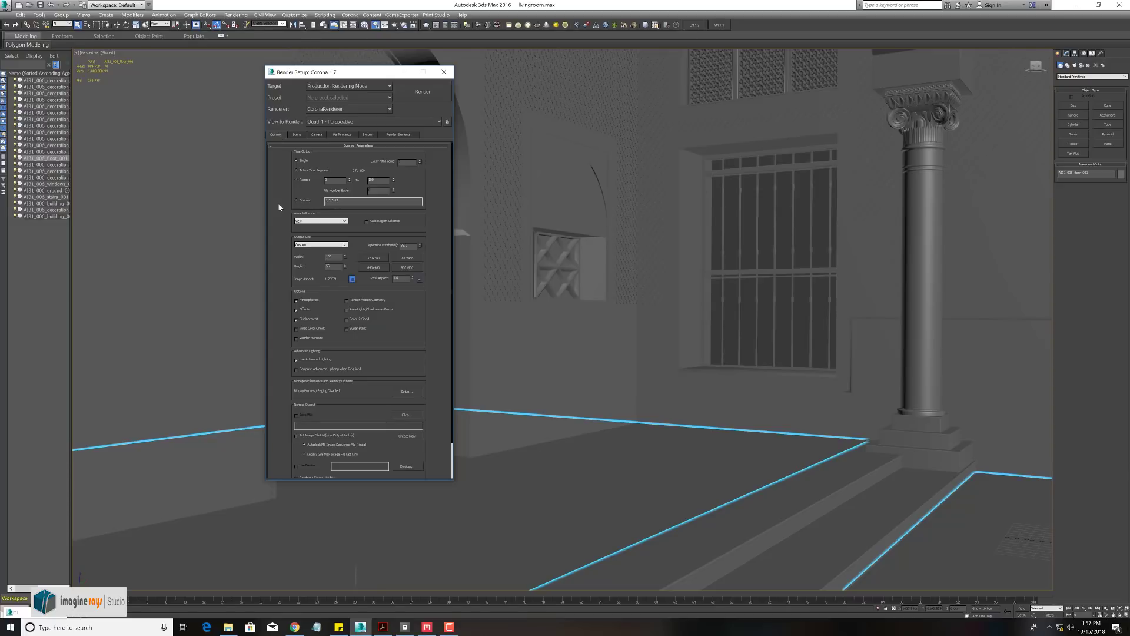
double_click(334, 258)
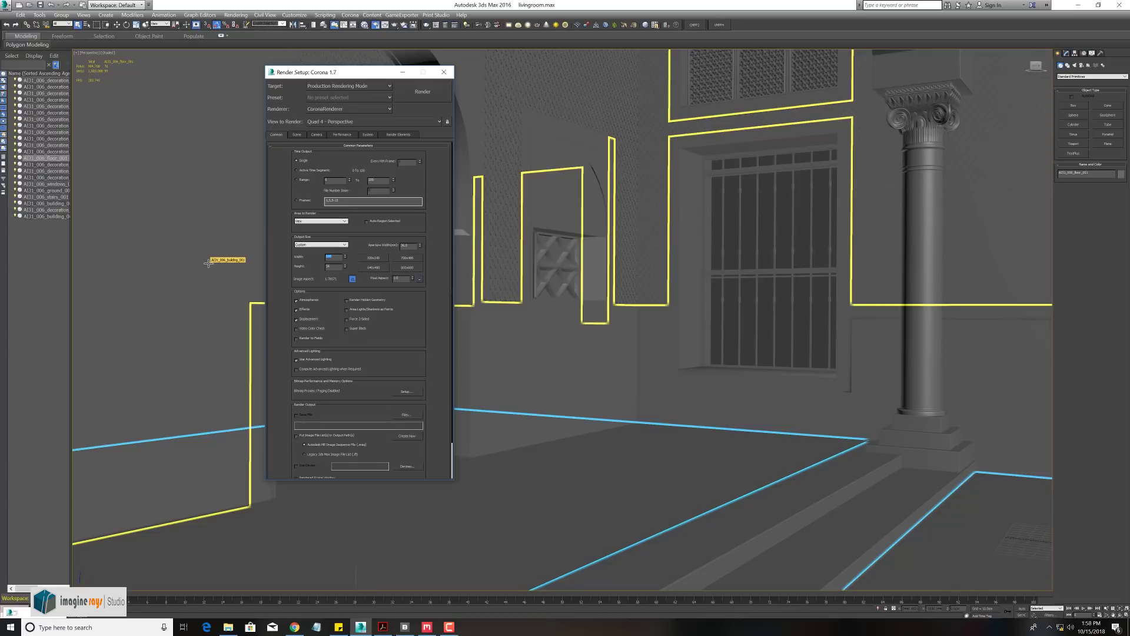
text(80)
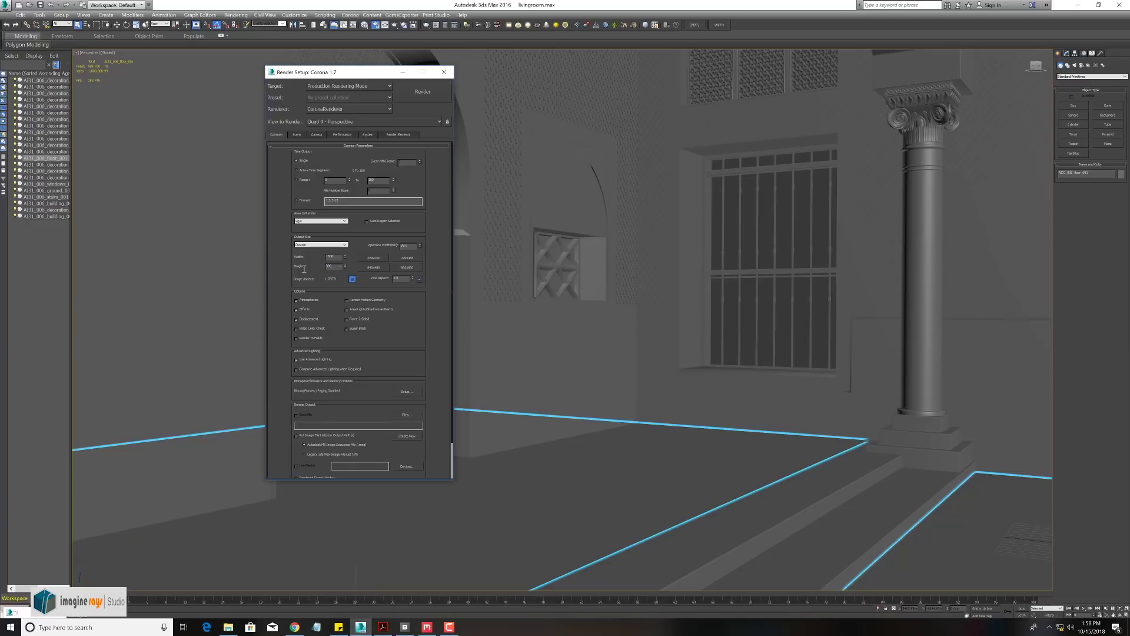
key(Tab)
text(8)
click(352, 279)
double_click(336, 257)
text(1600)
click(353, 278)
Reduce the render output width to 1200 and close the Render Setup window
click(334, 257)
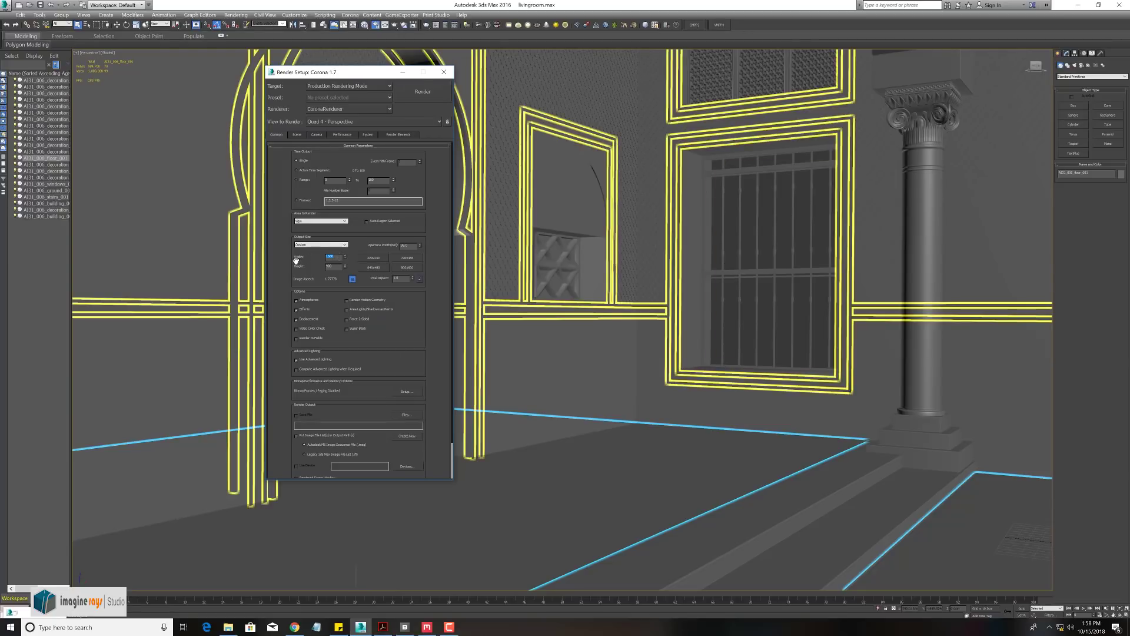
text(1200)
click(445, 73)
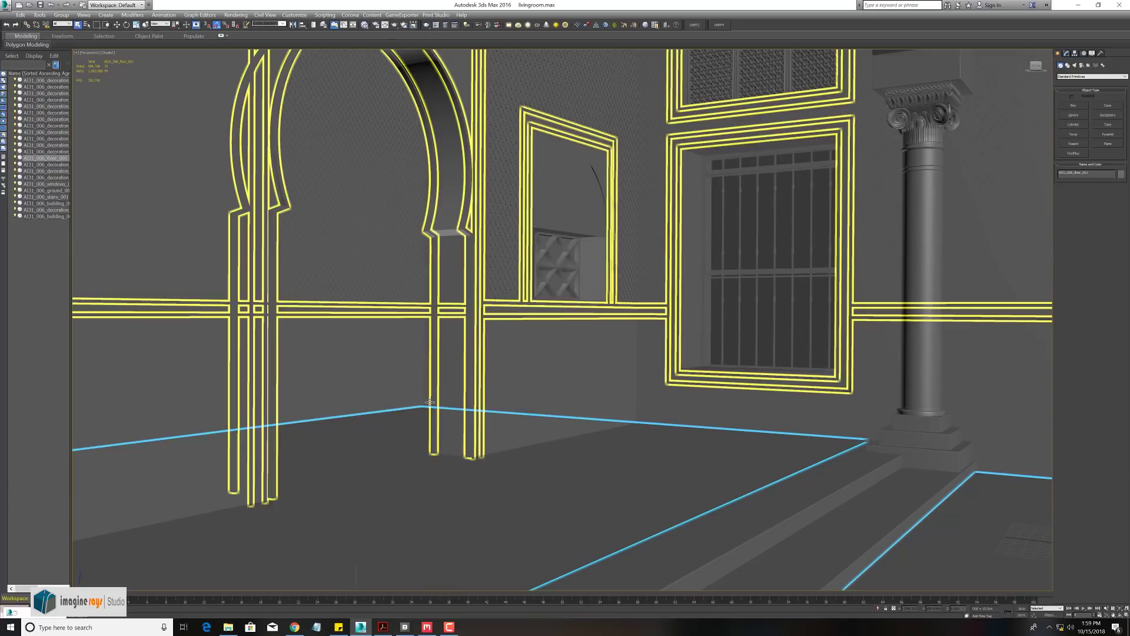
Add a Bitmap map using the vp_HDRi_v2_03 image in the Slate Material Editor and place its node mid-canvas
key(m)
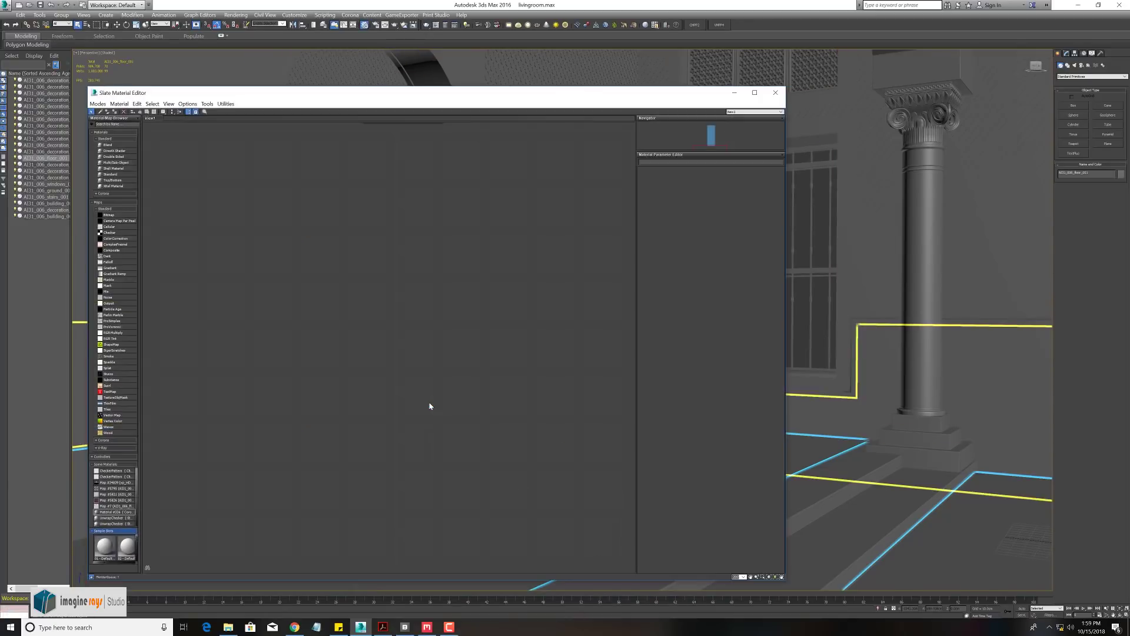
right_click(219, 294)
mouse_move(275, 308)
mouse_move(317, 308)
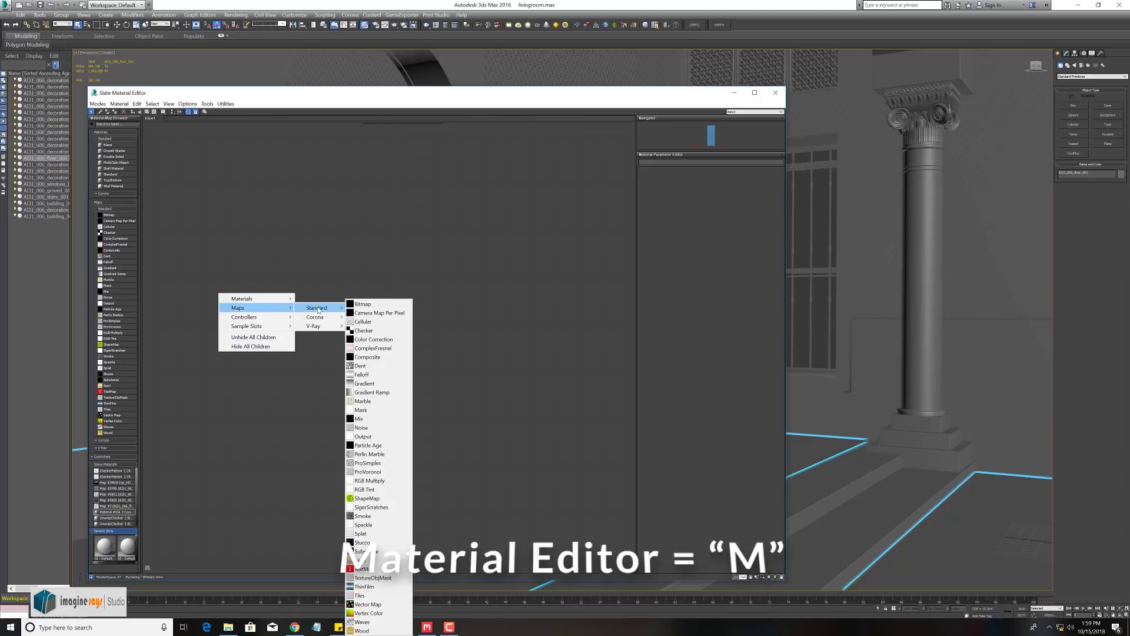
click(356, 307)
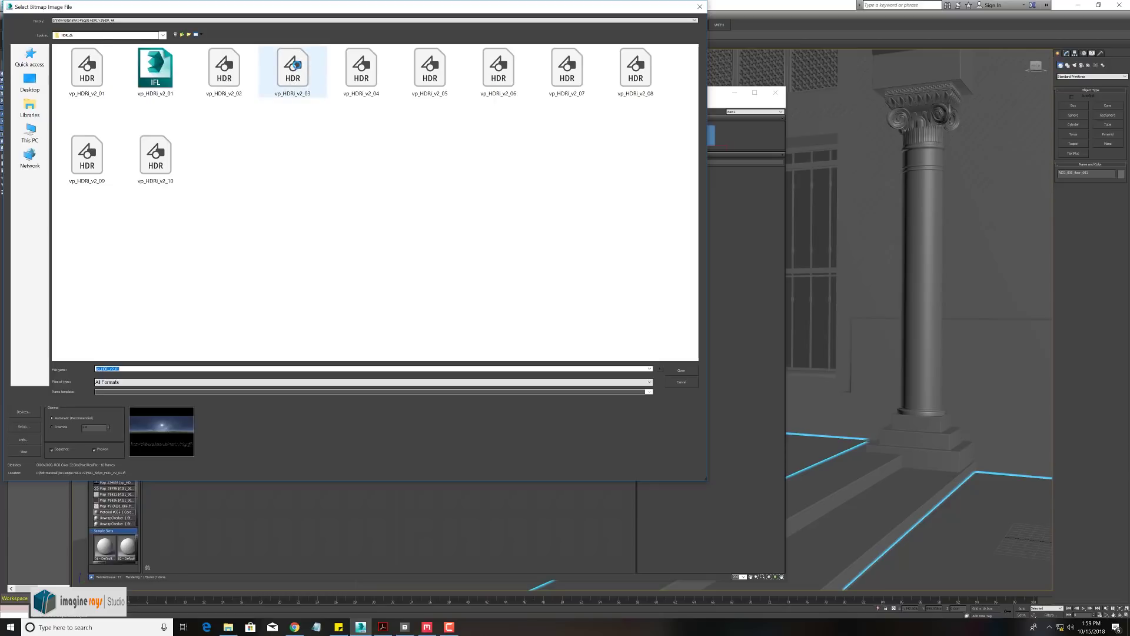
click(298, 69)
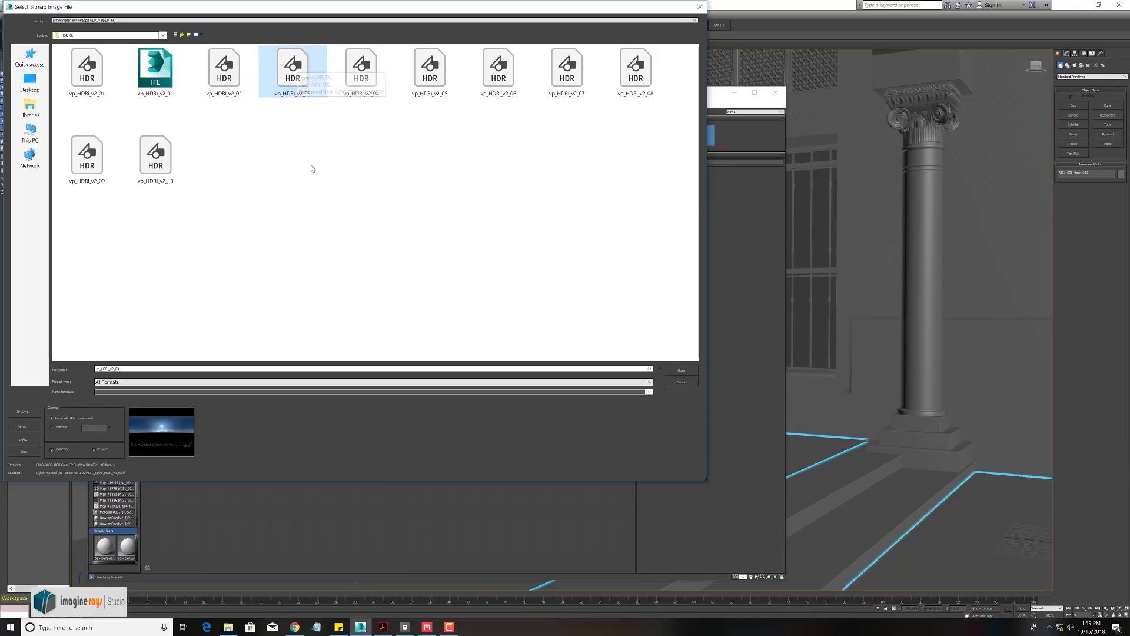
click(687, 373)
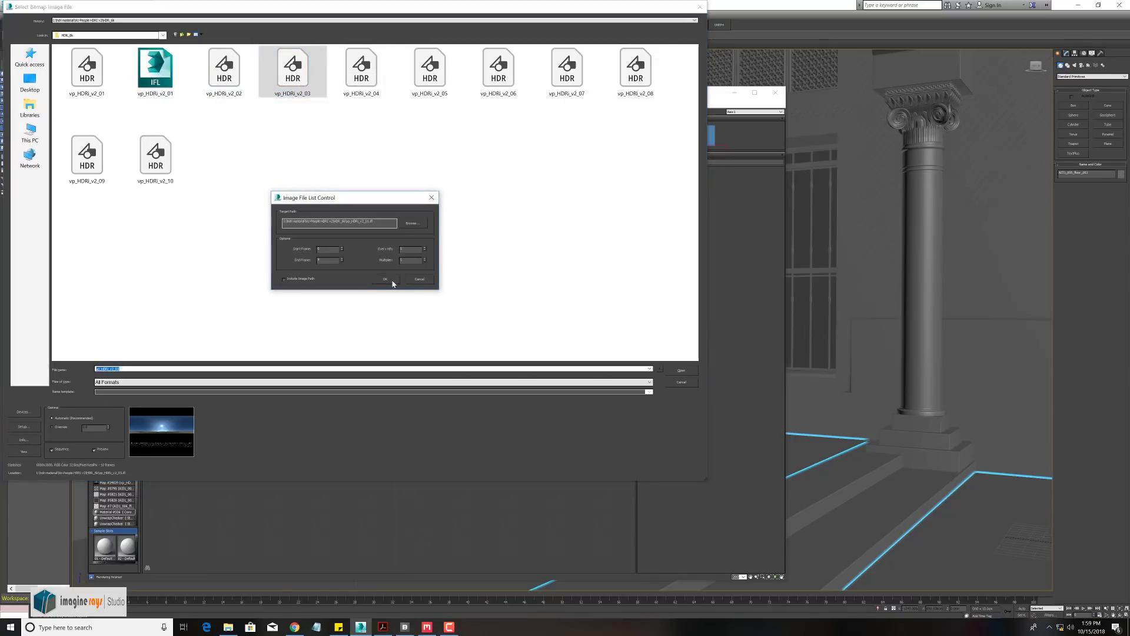
click(385, 280)
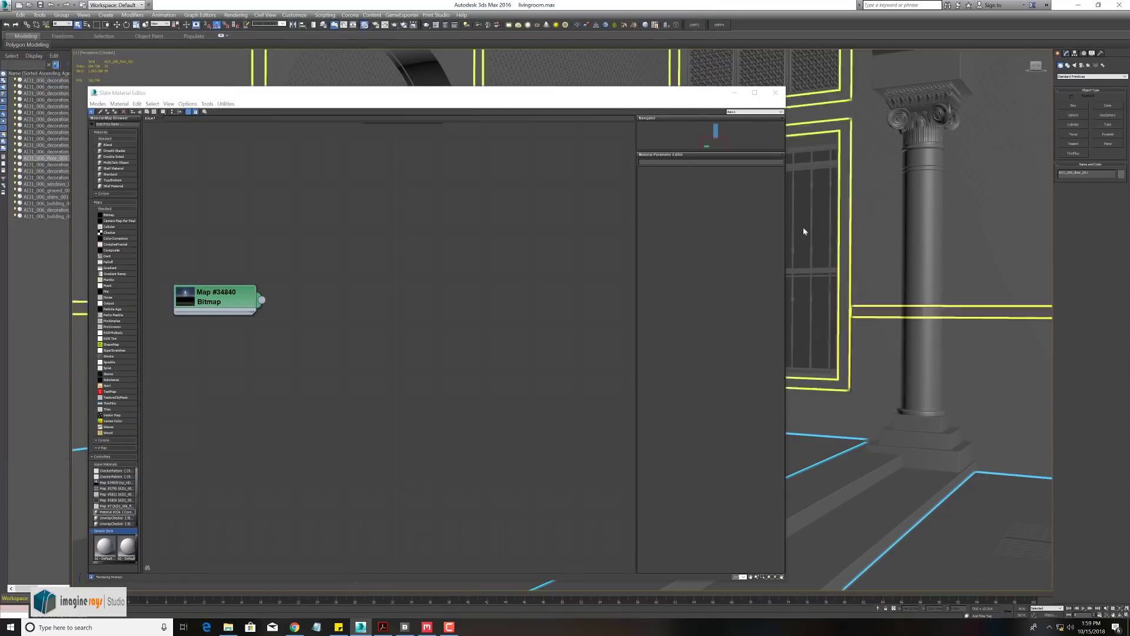
drag(219, 315, 406, 329)
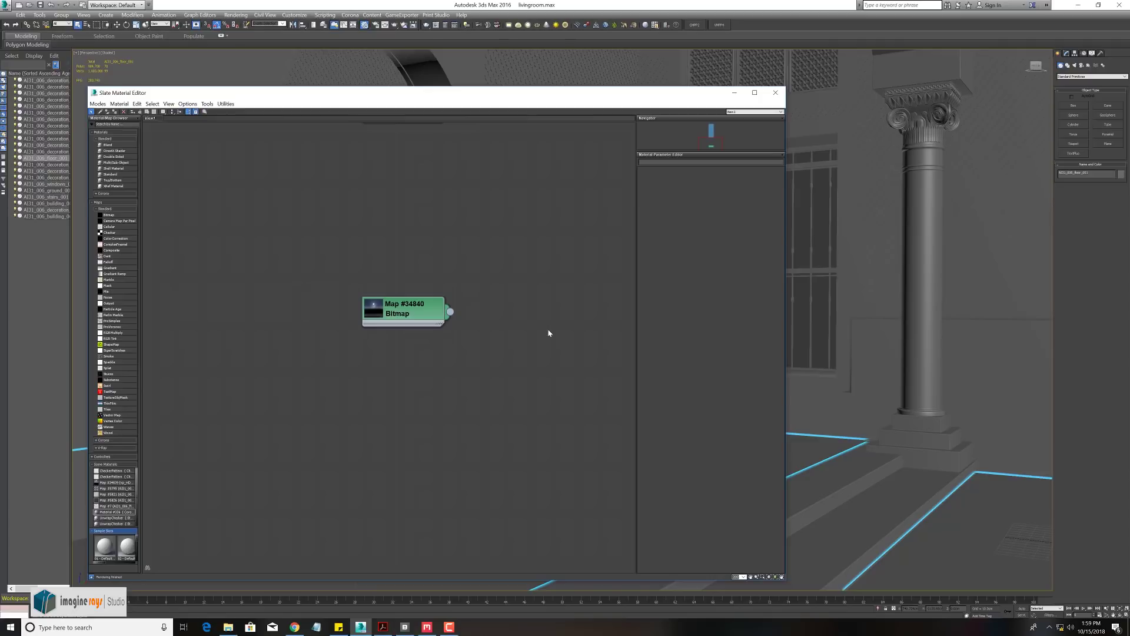
key(8)
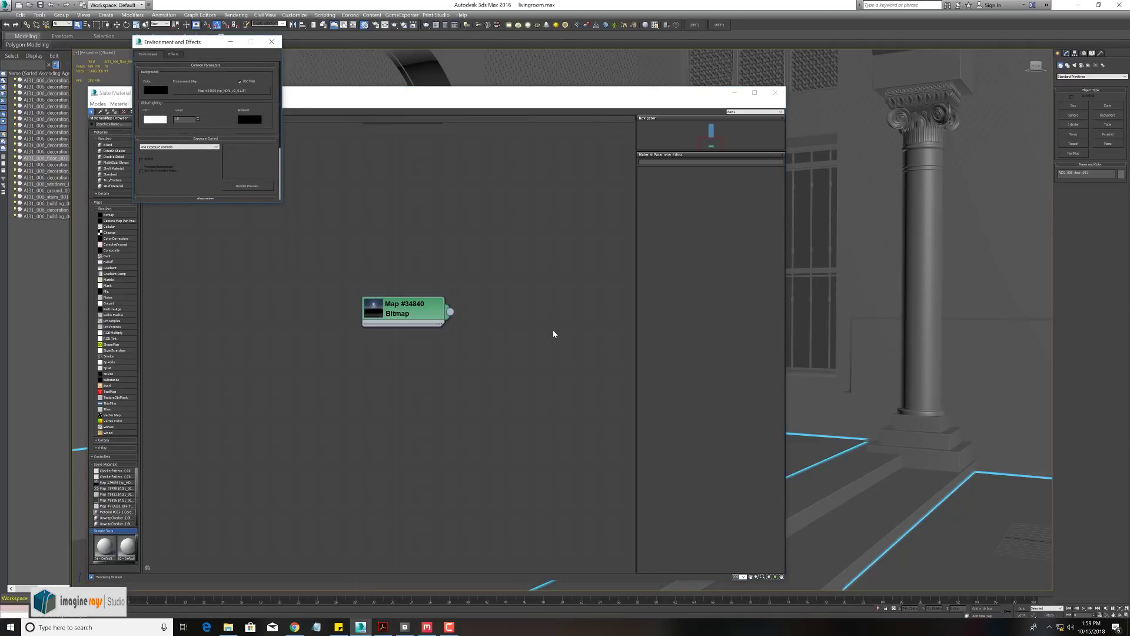
drag(188, 45, 903, 127)
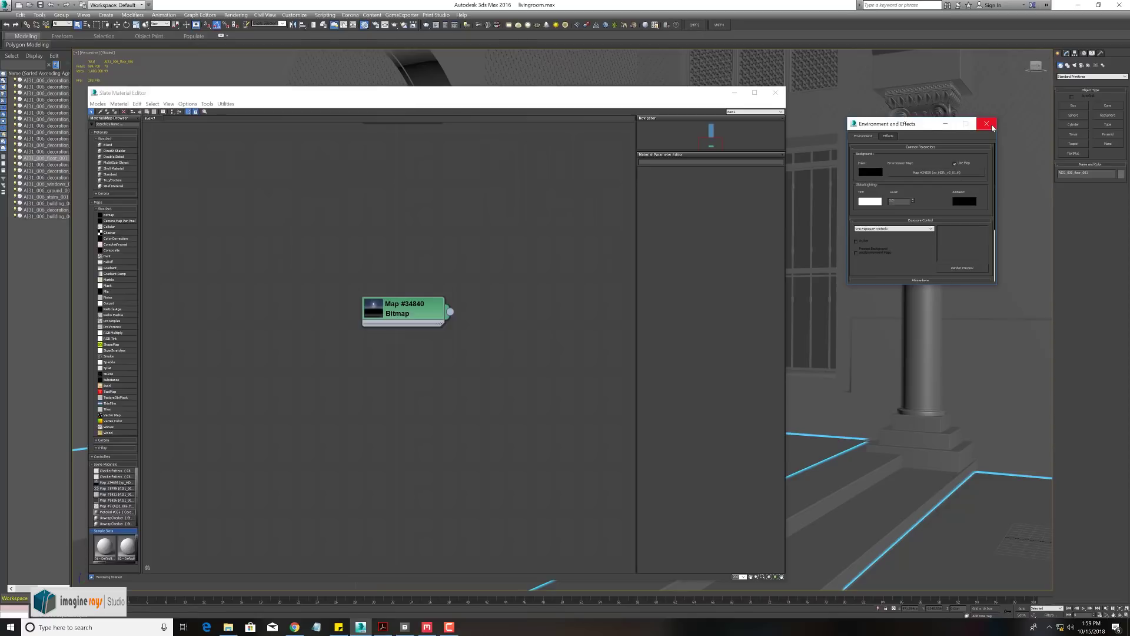
click(992, 126)
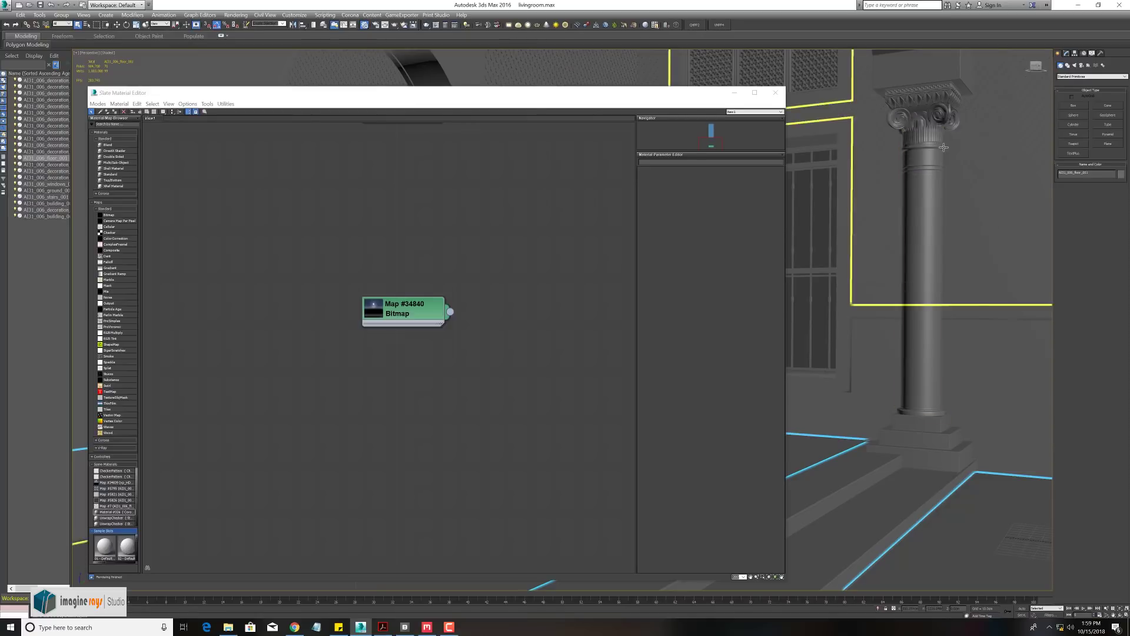
Open Environment and Effects beside the material editor and assign the HDRI bitmap as an instance to the environment map
key(8)
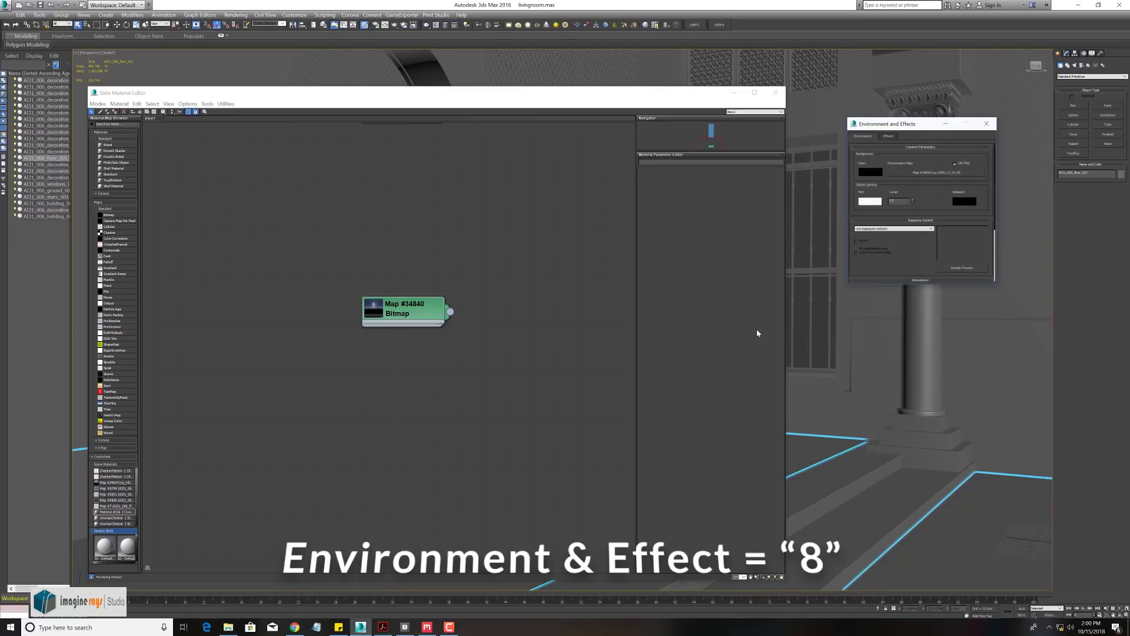
drag(908, 124, 904, 129)
click(120, 95)
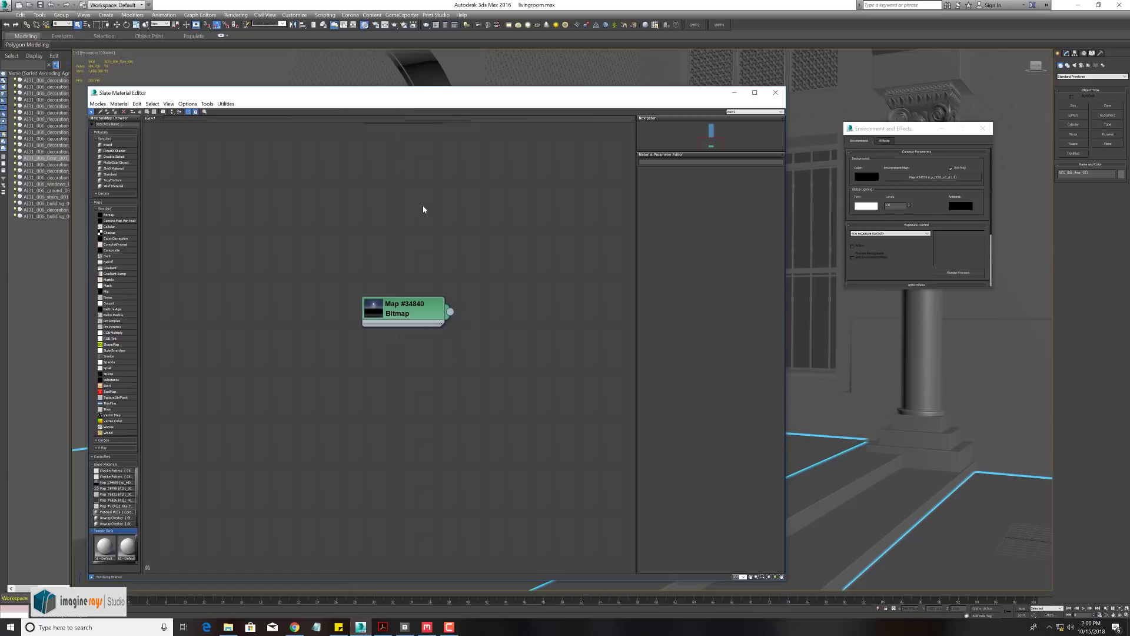
key(m)
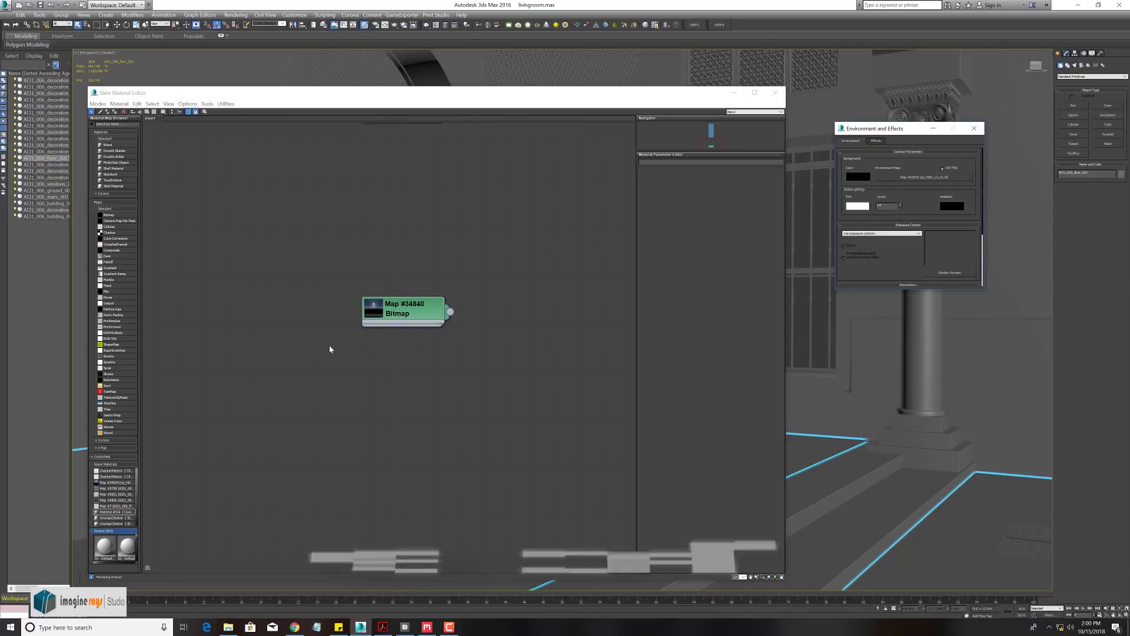
drag(451, 311, 912, 180)
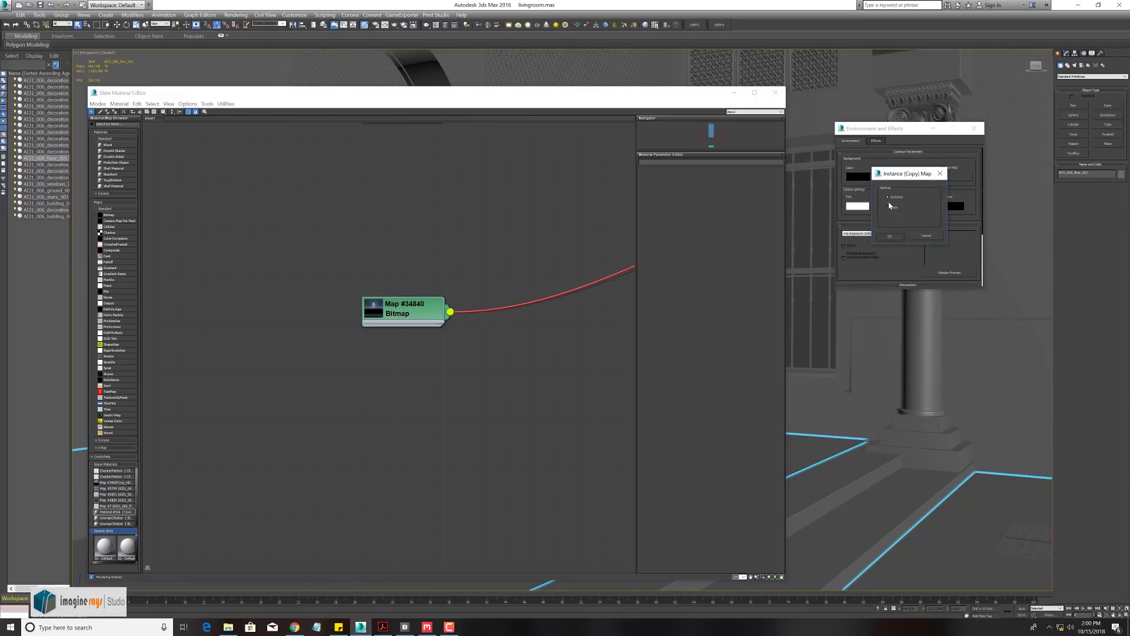
click(891, 236)
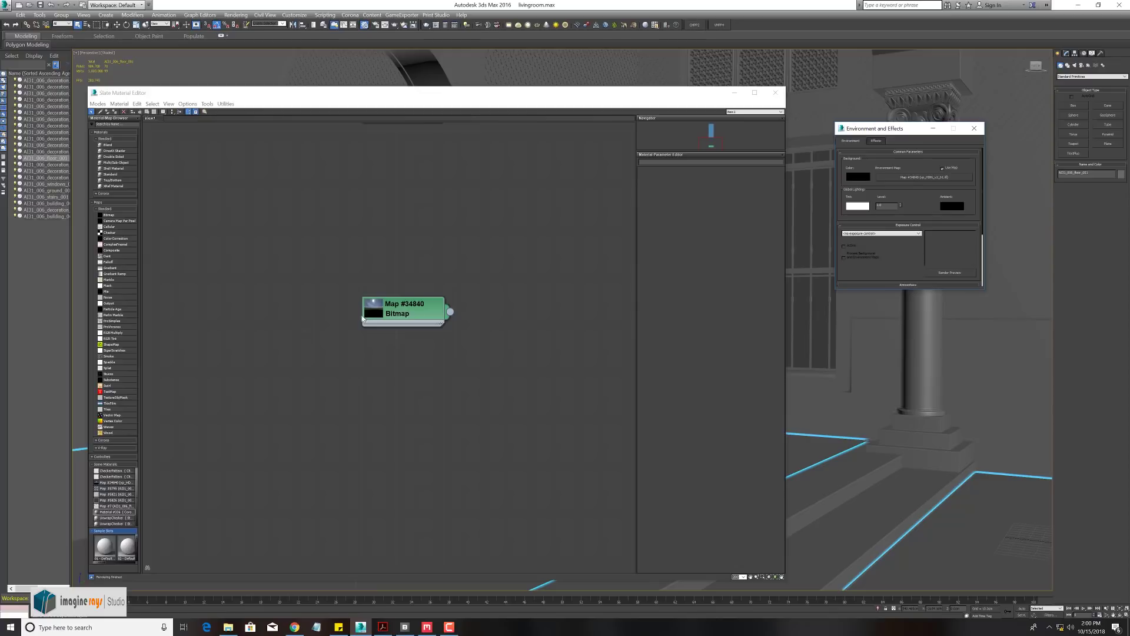
Set the HDRI bitmap's filtering to None and its blur to 0.01, and close the material editor
double_click(402, 314)
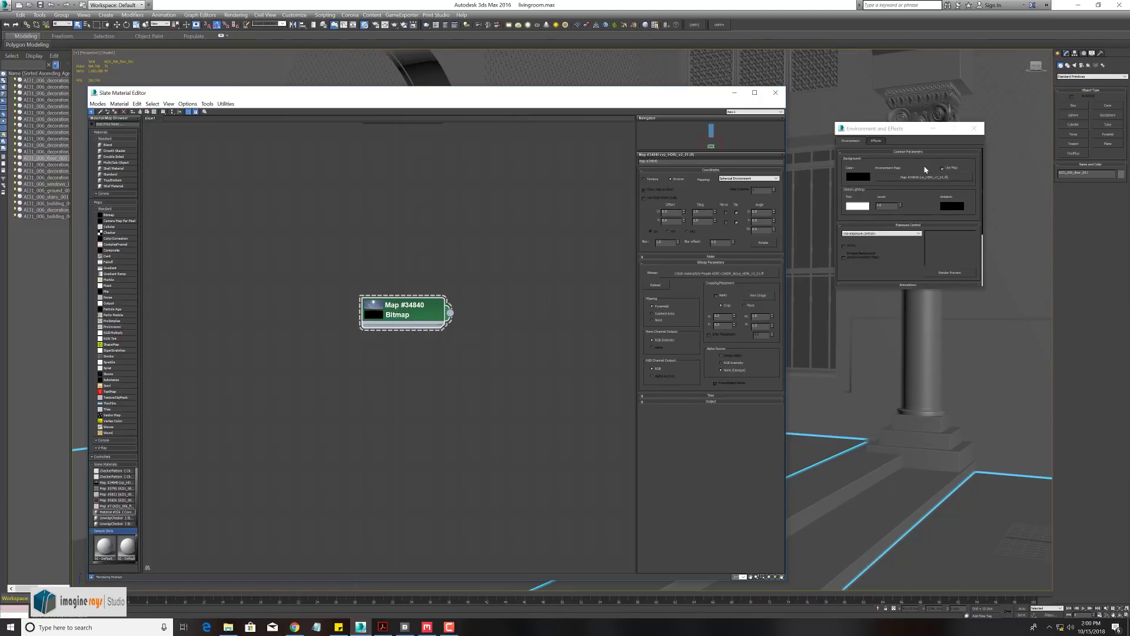
drag(360, 259, 577, 388)
drag(415, 316, 451, 293)
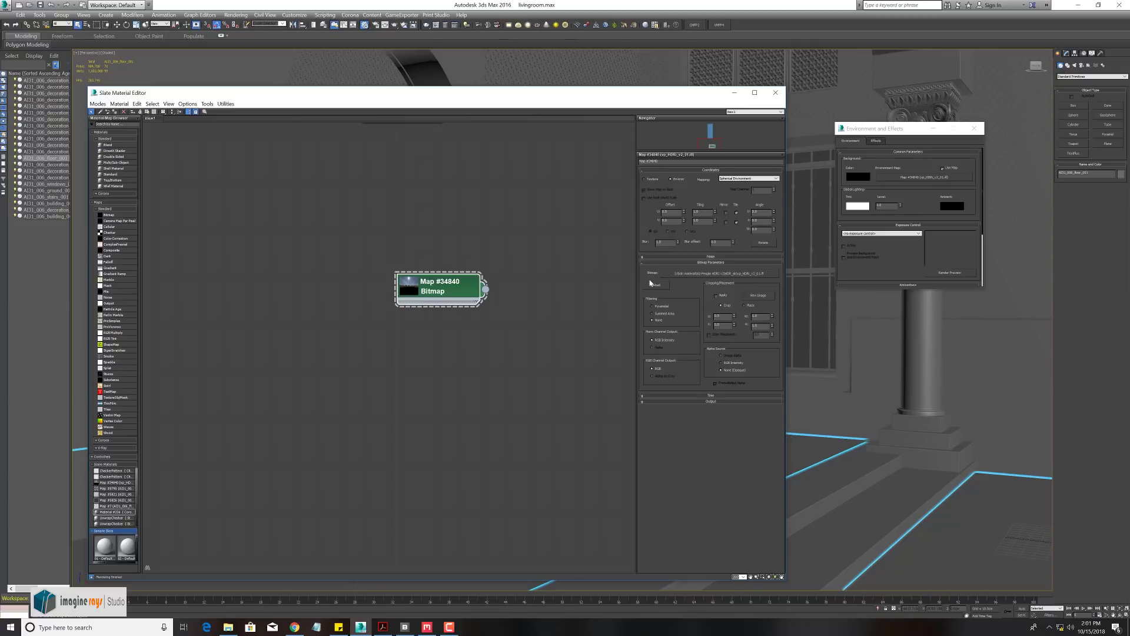
drag(371, 244, 545, 374)
double_click(653, 243)
text(0.01)
key(Return)
click(776, 93)
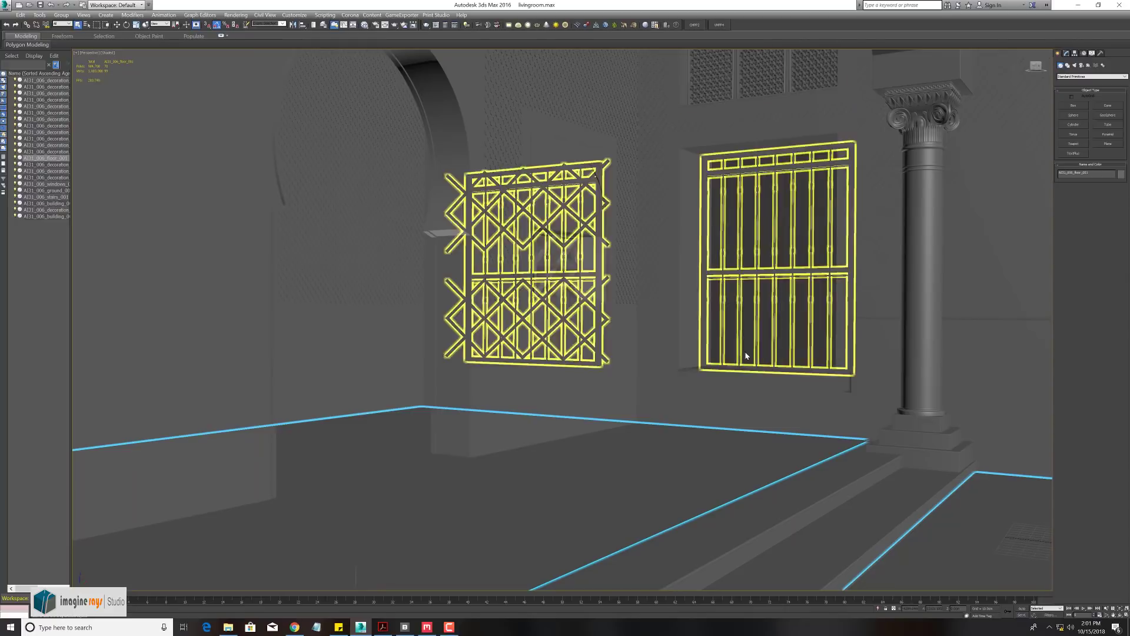
Check the Corona scene settings in Render Setup and return to the perspective view of the living room
middle_drag(607, 406, 670, 395)
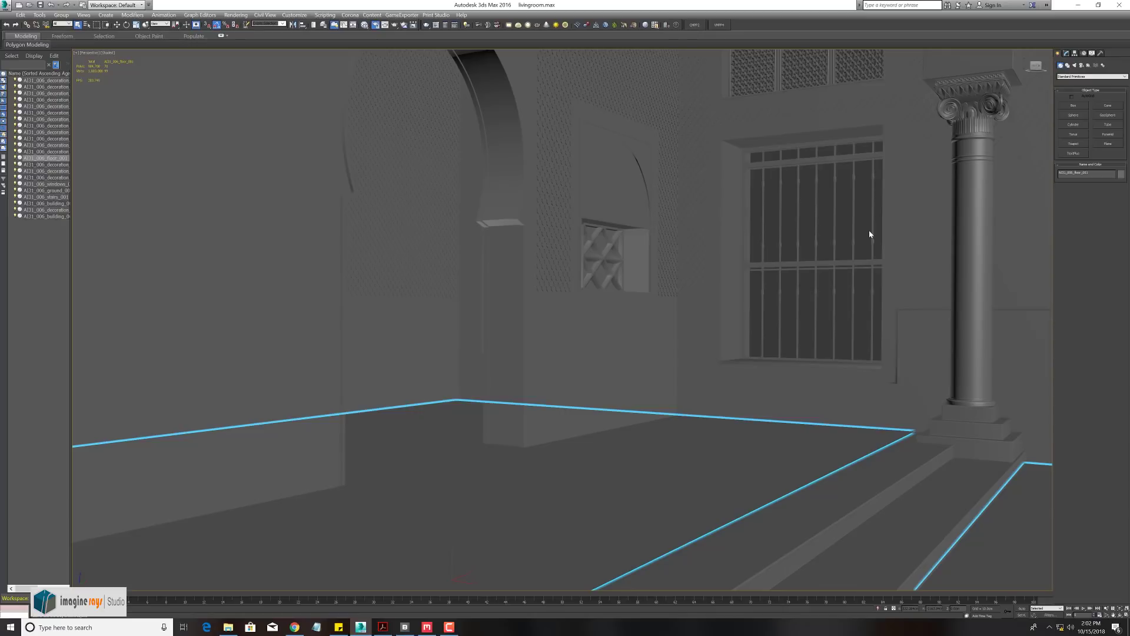
key(F10)
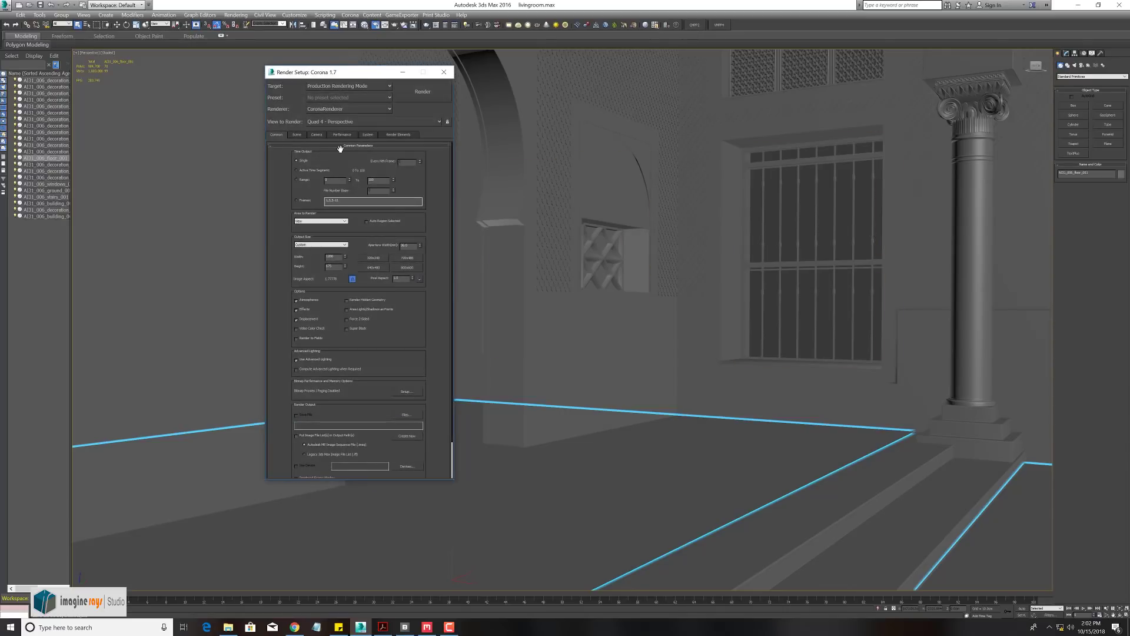
drag(343, 75, 244, 74)
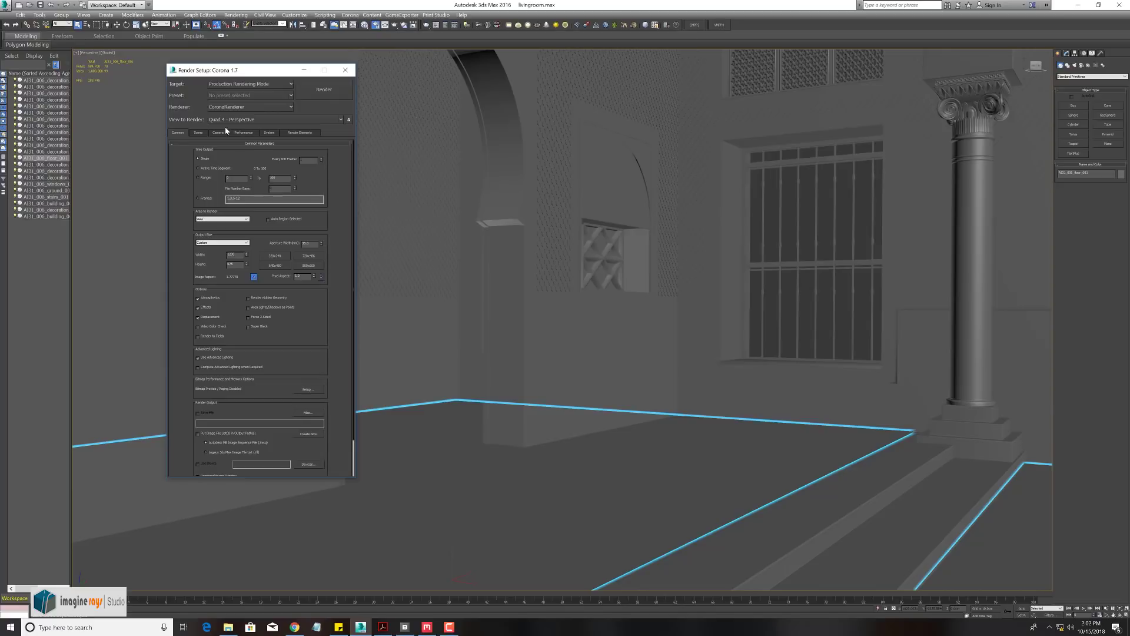
click(198, 133)
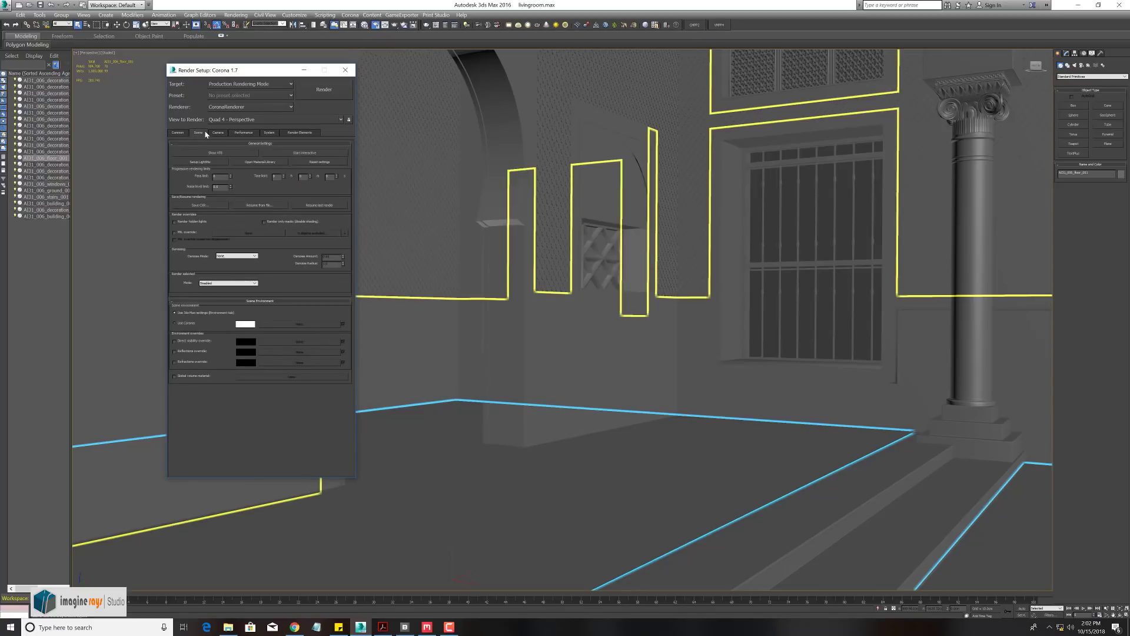
click(345, 70)
click(629, 291)
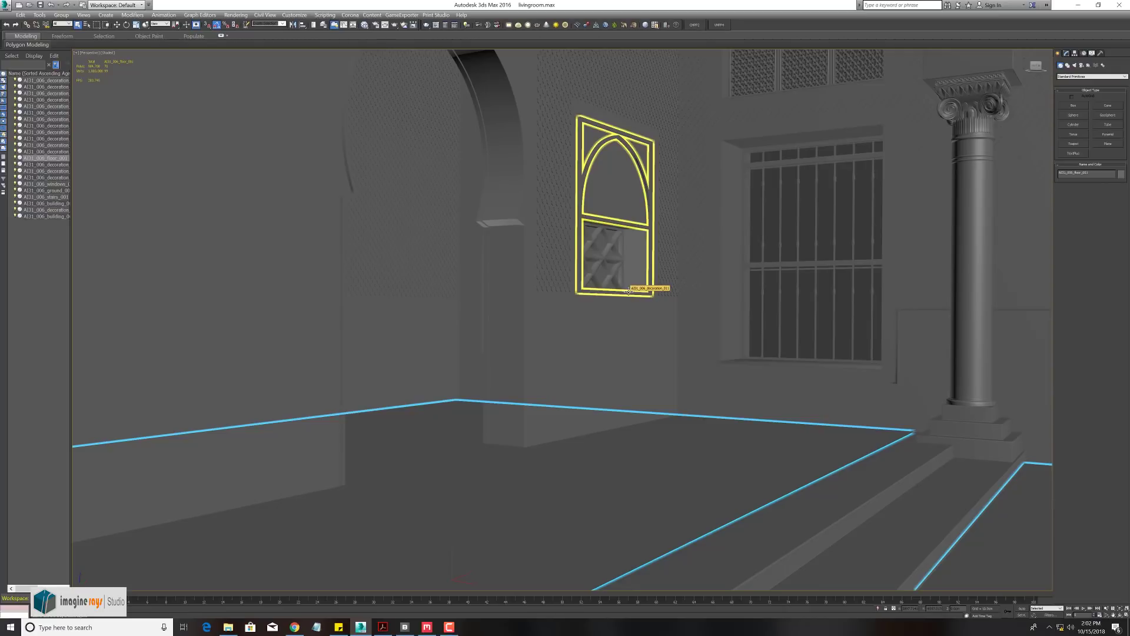
Start Corona interactive rendering of the perspective view from Render Setup and move the frame buffer farther away from the setup dialog
key(F10)
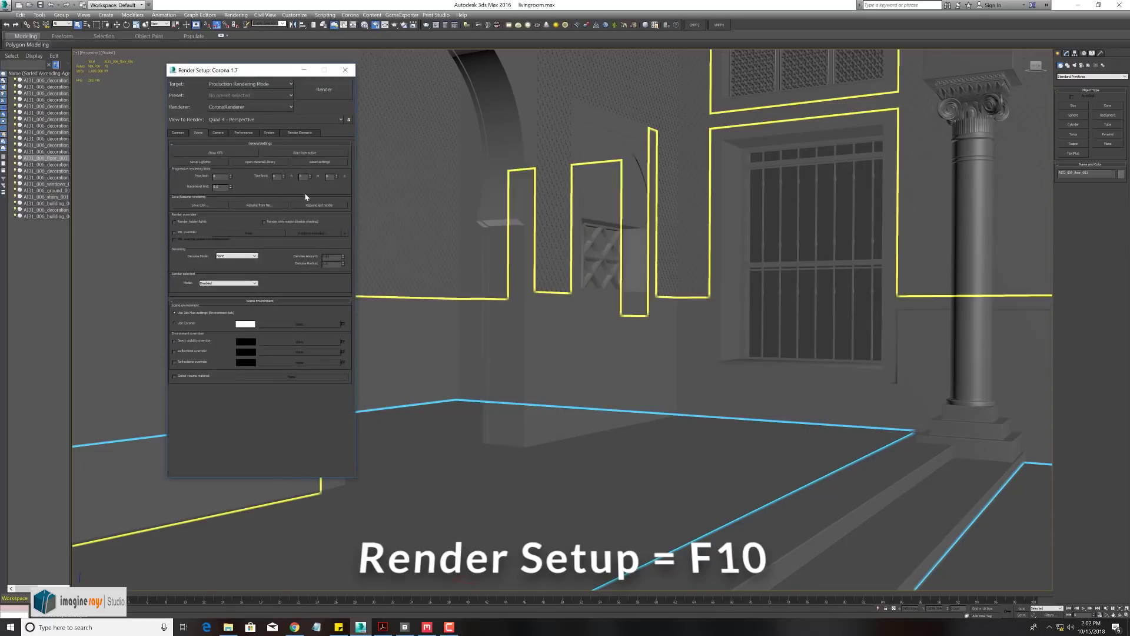
click(300, 154)
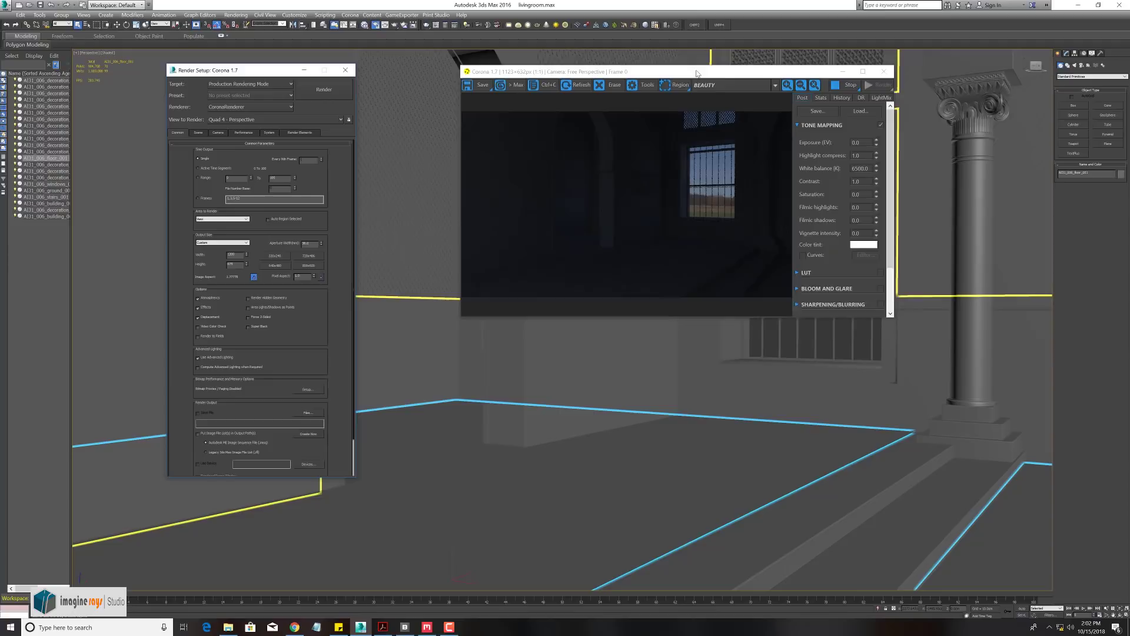
drag(697, 73, 842, 91)
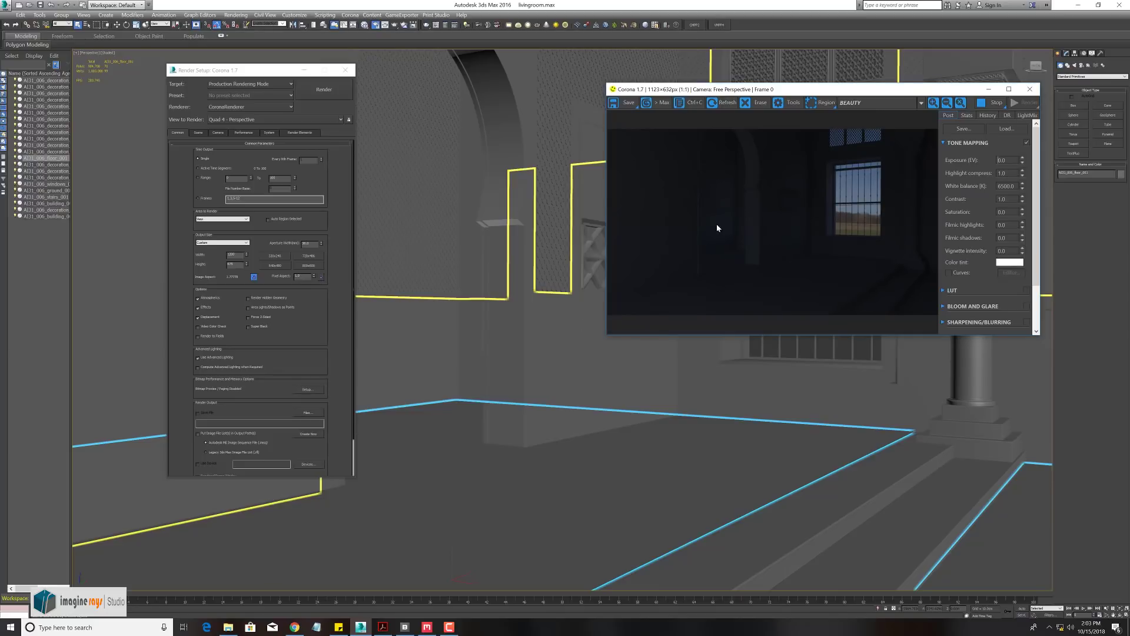
Brighten the interactive render by trying a tone mapping exposure of 2 and then setting it to 4
double_click(1002, 160)
text(2)
key(Return)
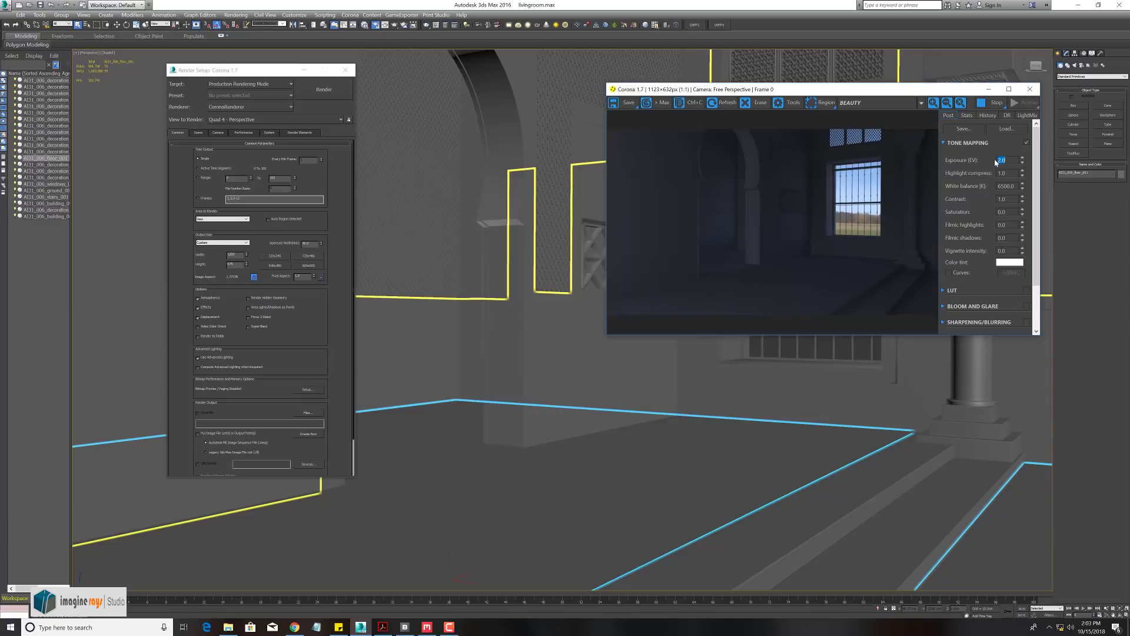
text(4)
key(Return)
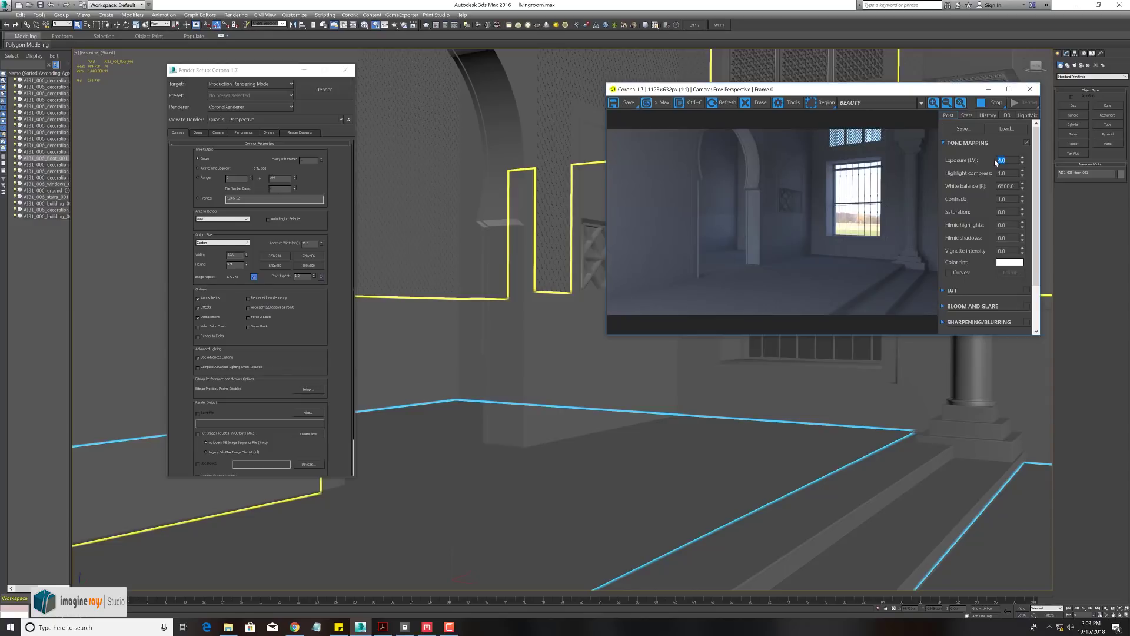
Reframe the perspective view on the arch, barred window and column, and select the living room floor
middle_drag(759, 447, 727, 498)
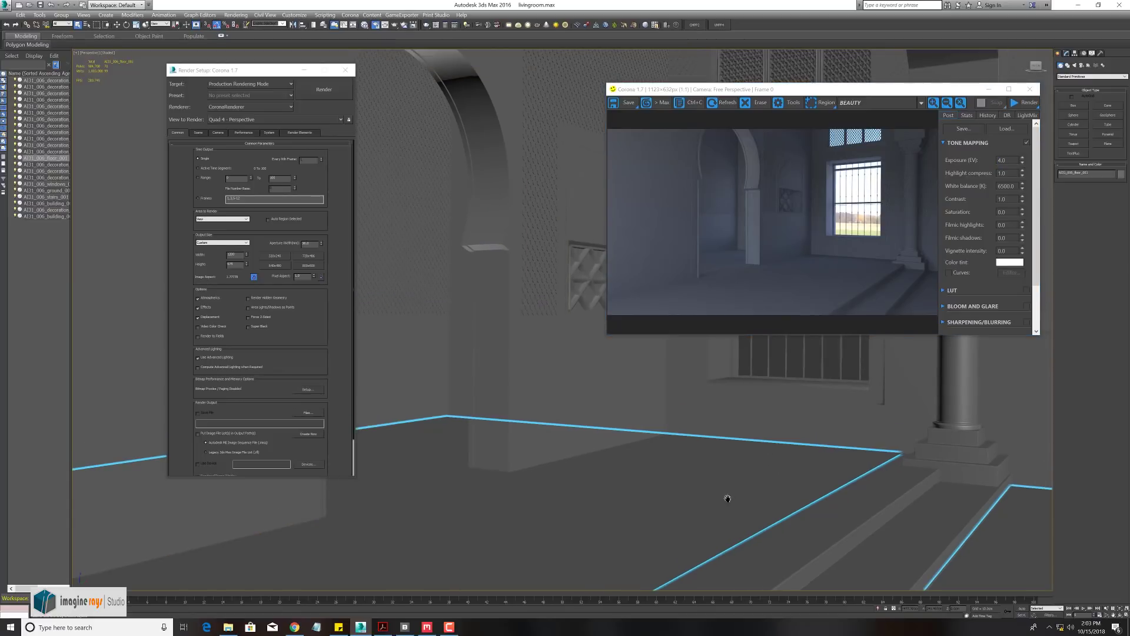
middle_drag(795, 399, 681, 394)
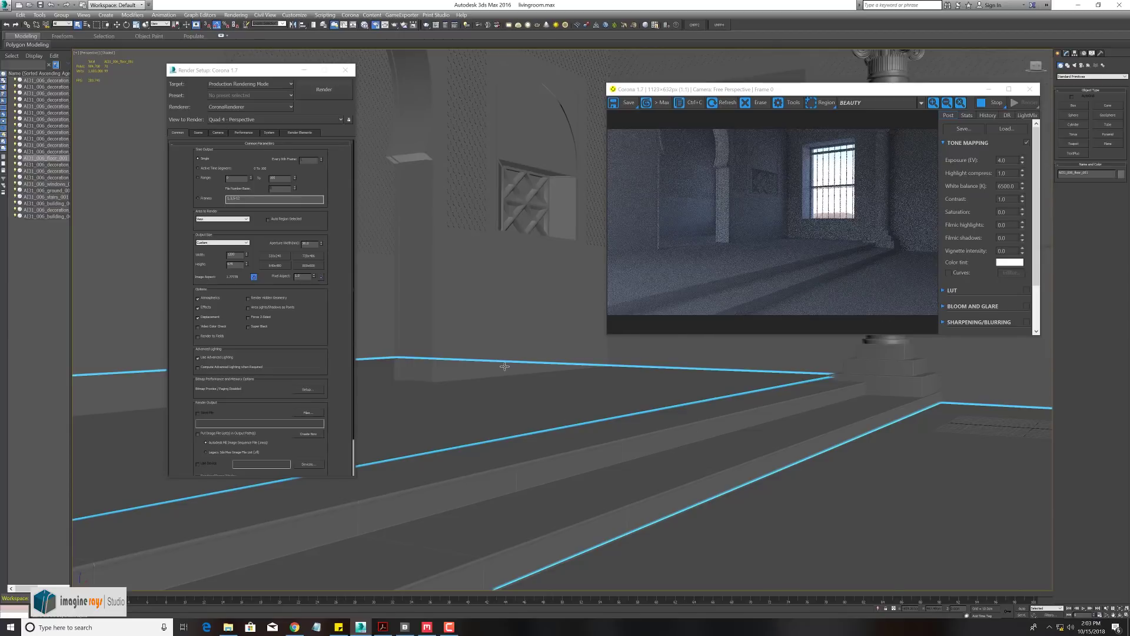
middle_drag(504, 366, 575, 456)
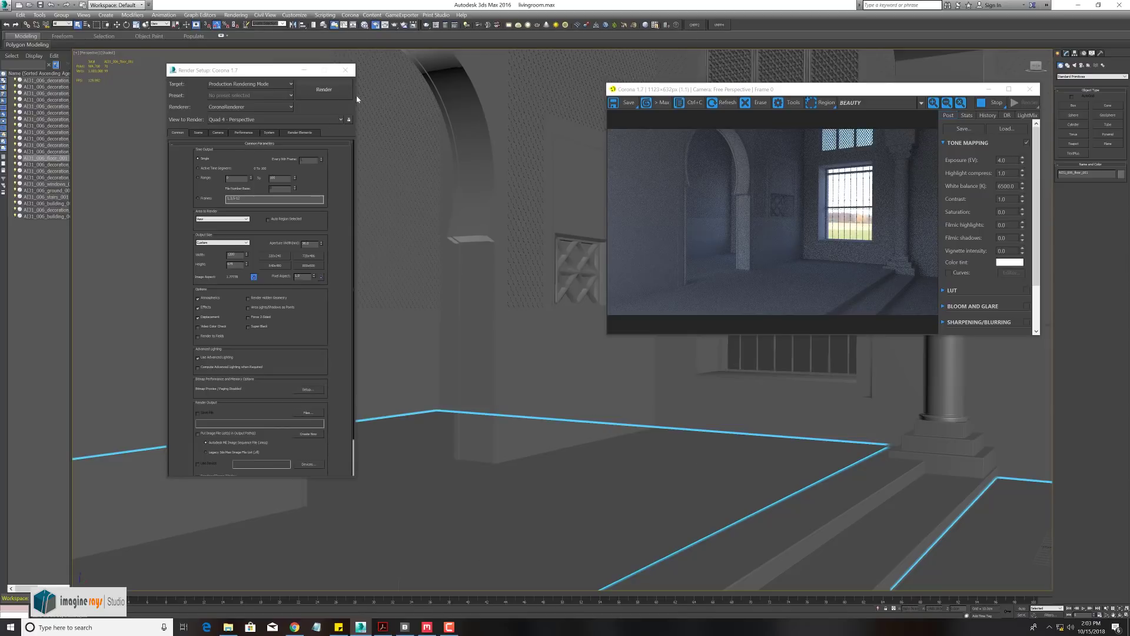
click(542, 99)
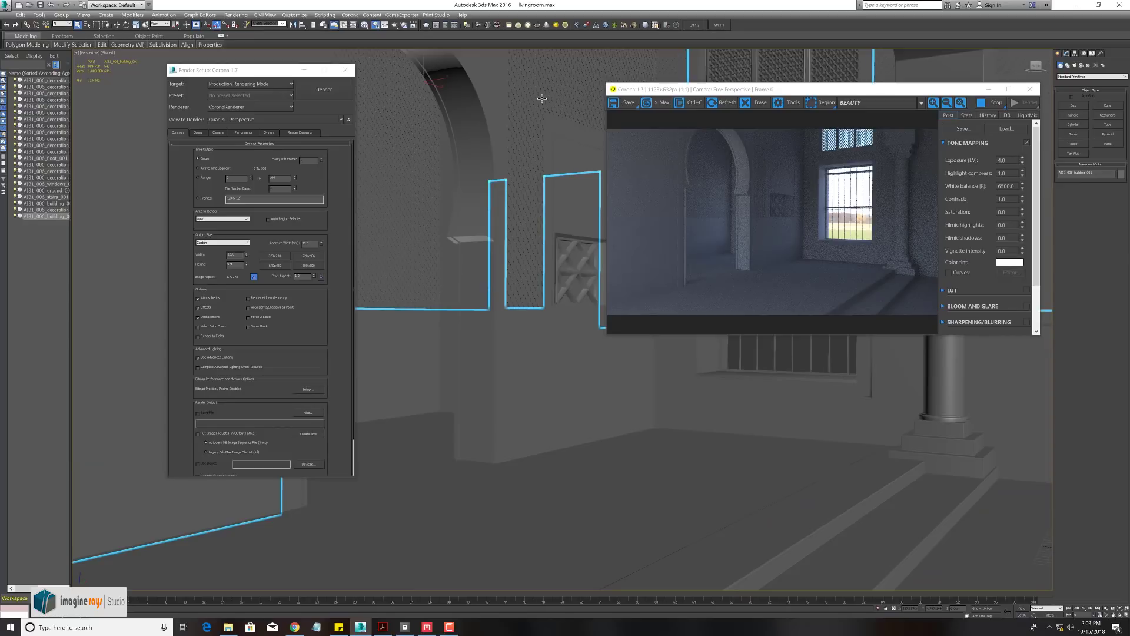
click(682, 495)
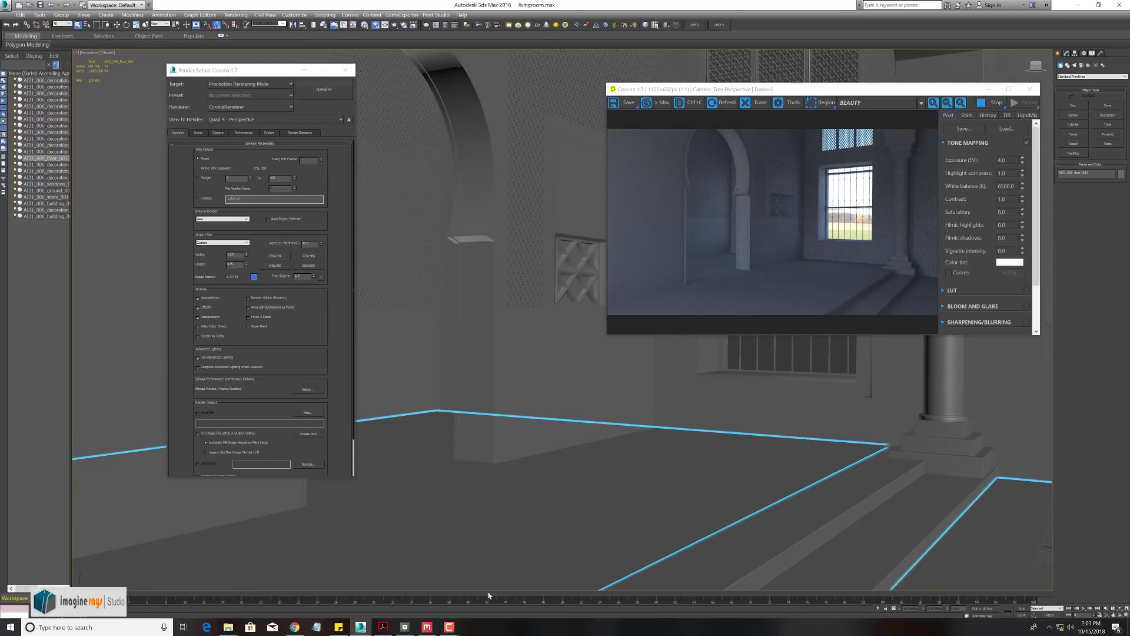
Switch to Quixel Mixer
mouse_move(427, 628)
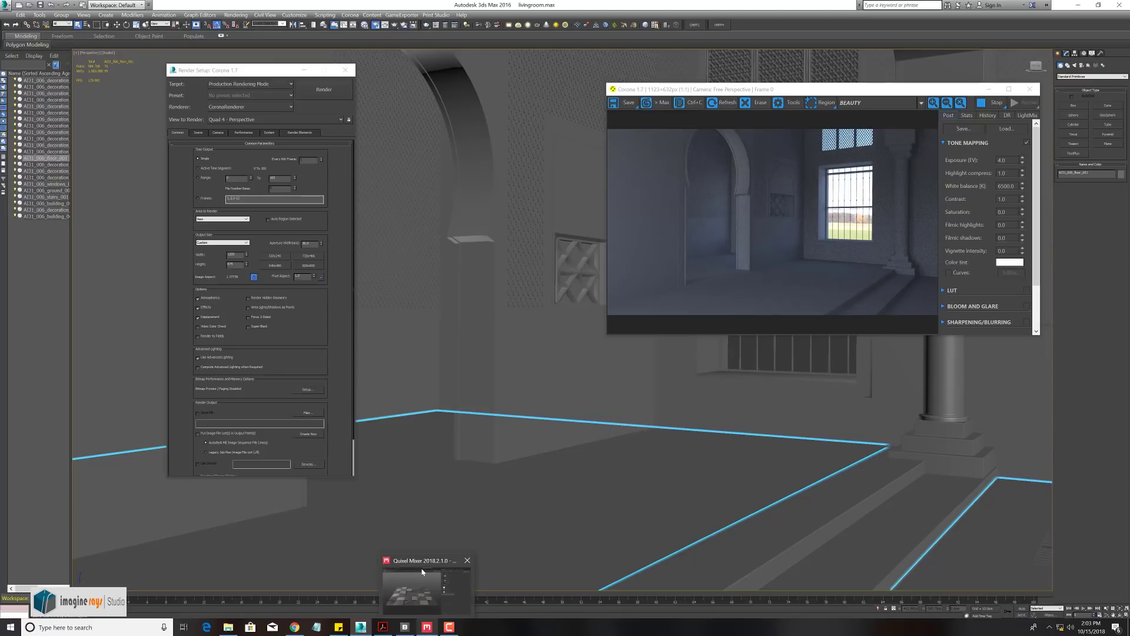